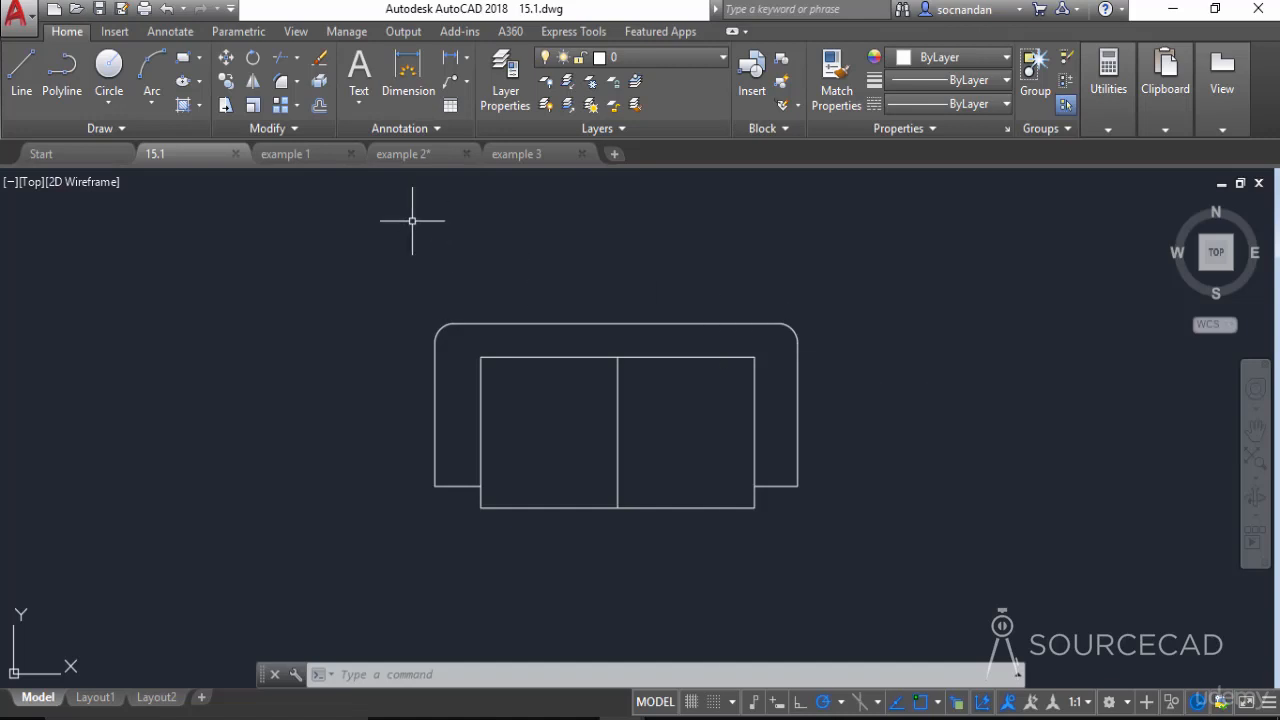
- In the example 1 drawing, switch the road sign block to U turn and then to Stop, and deselect it
left_click(316, 157)
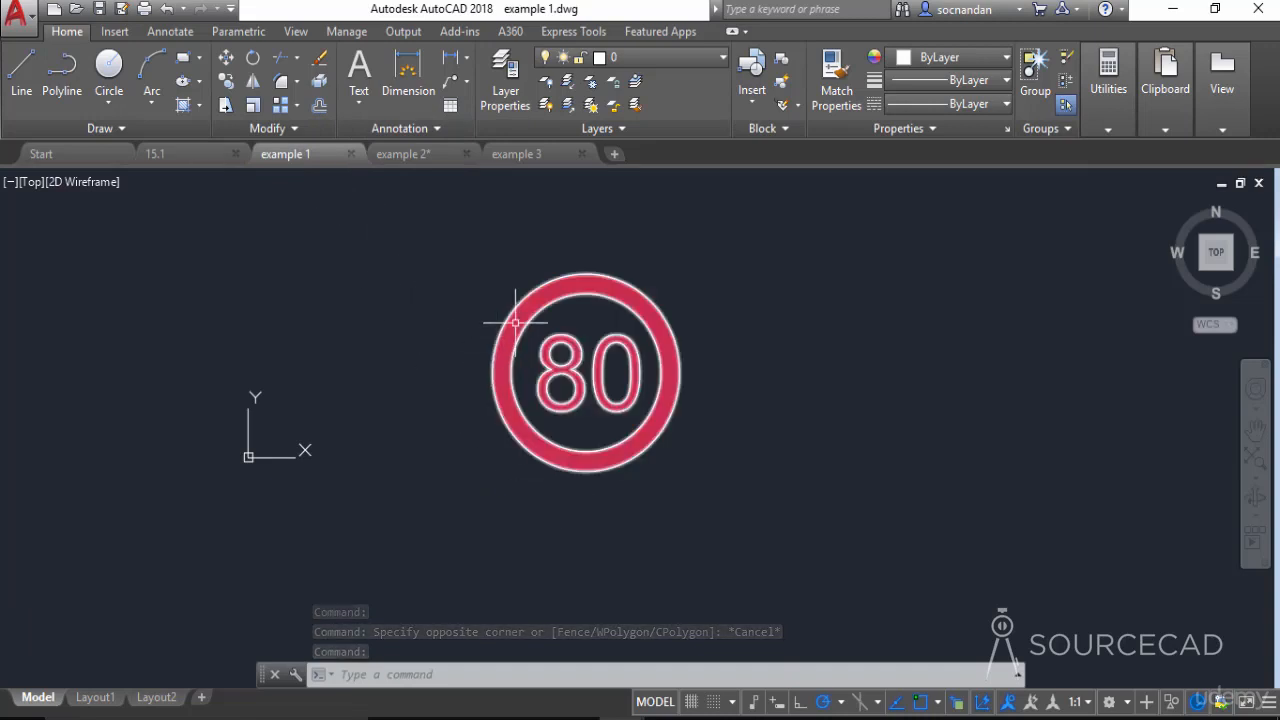
left_click(645, 325)
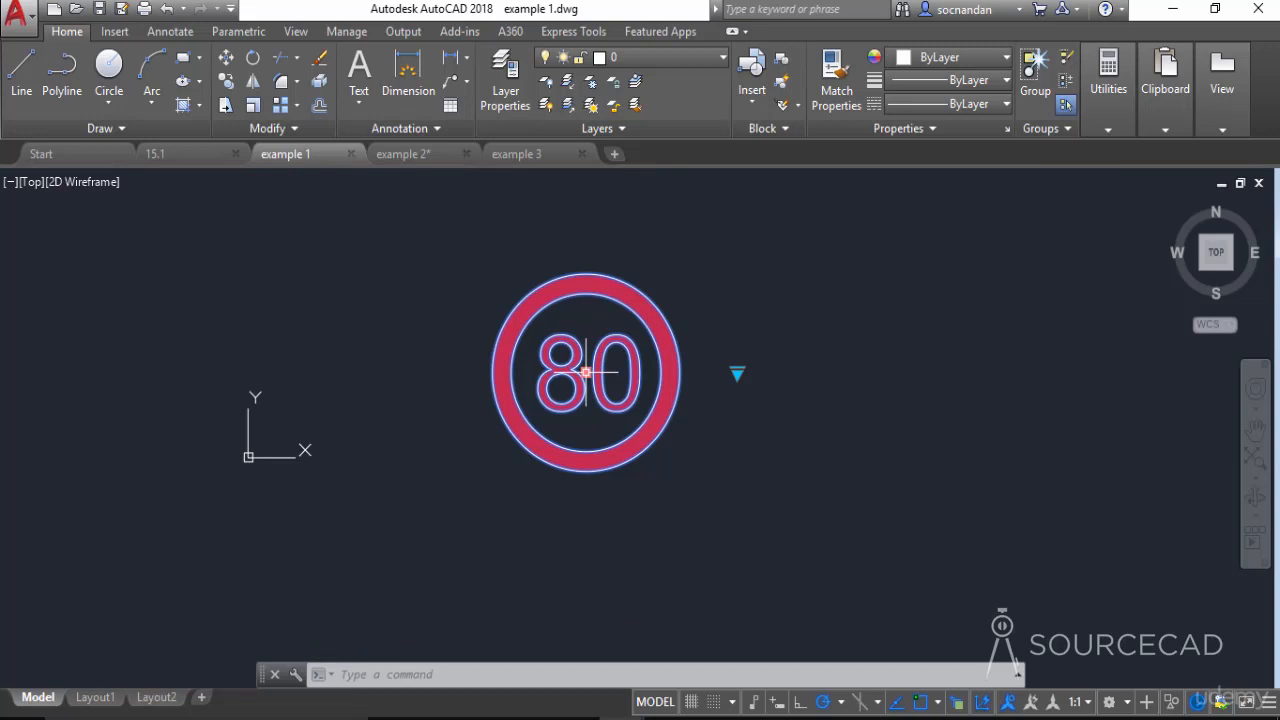
left_click(737, 372)
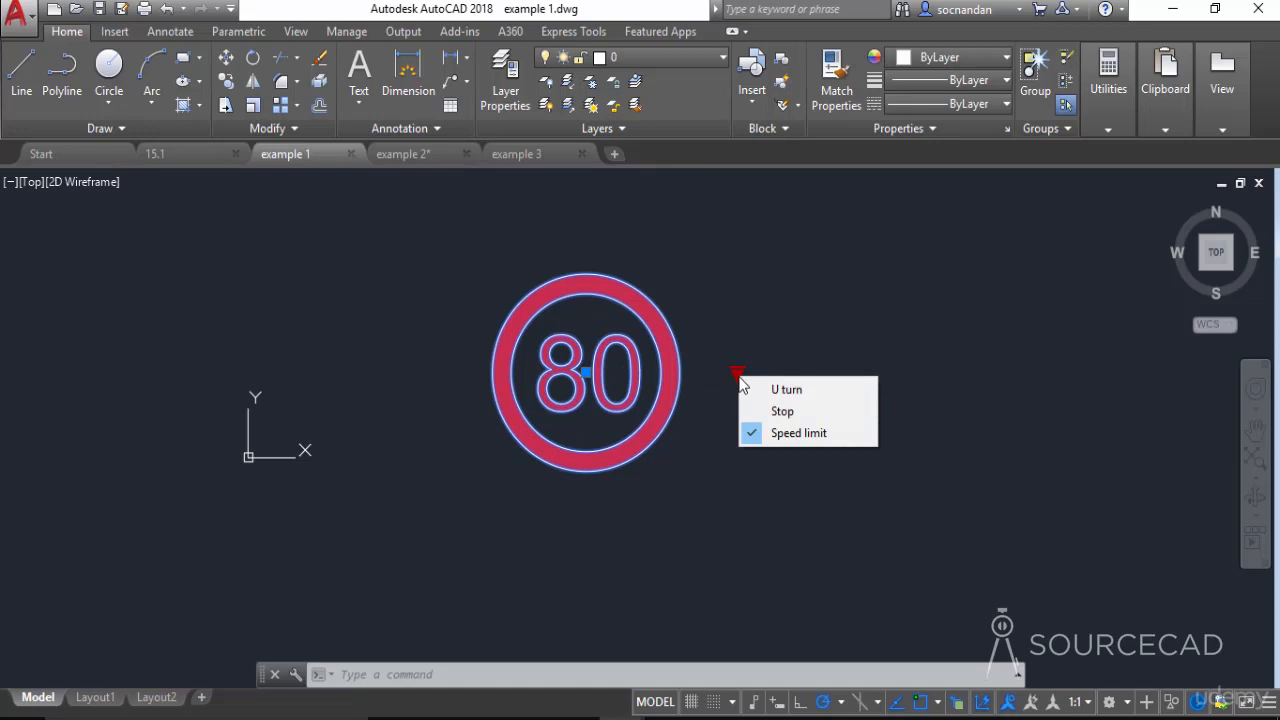
left_click(828, 397)
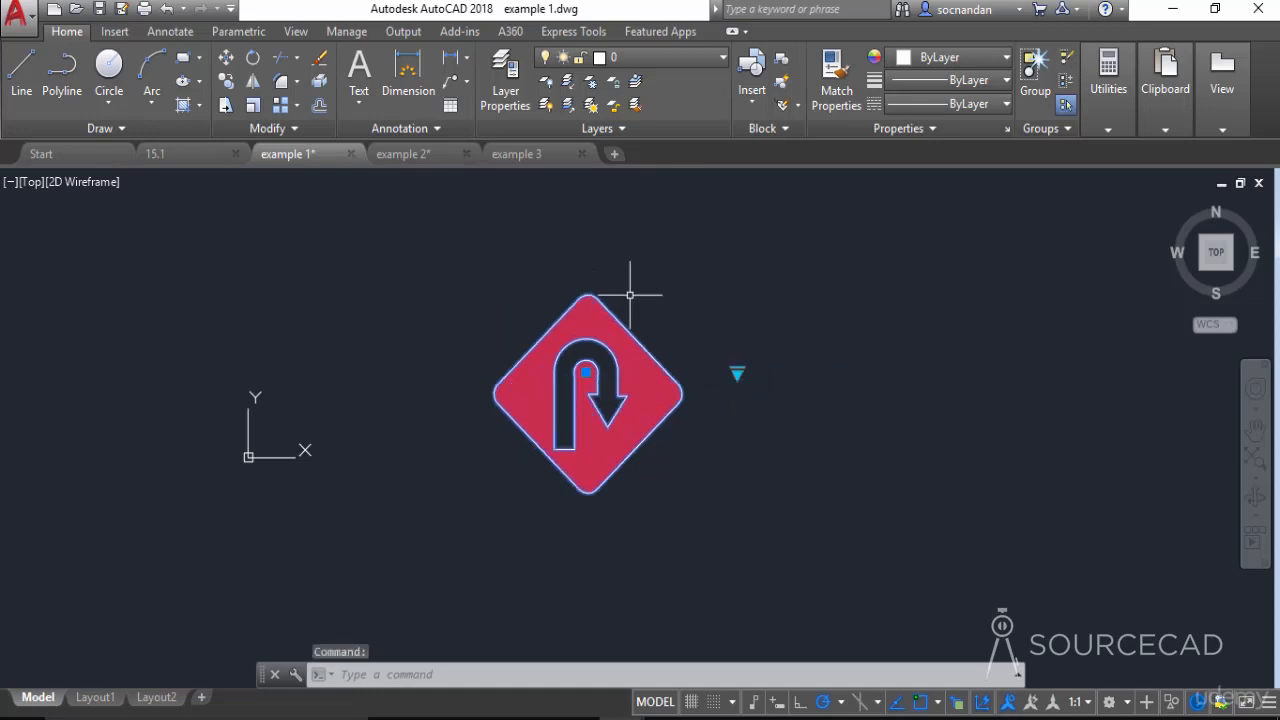
left_click(737, 372)
left_click(774, 406)
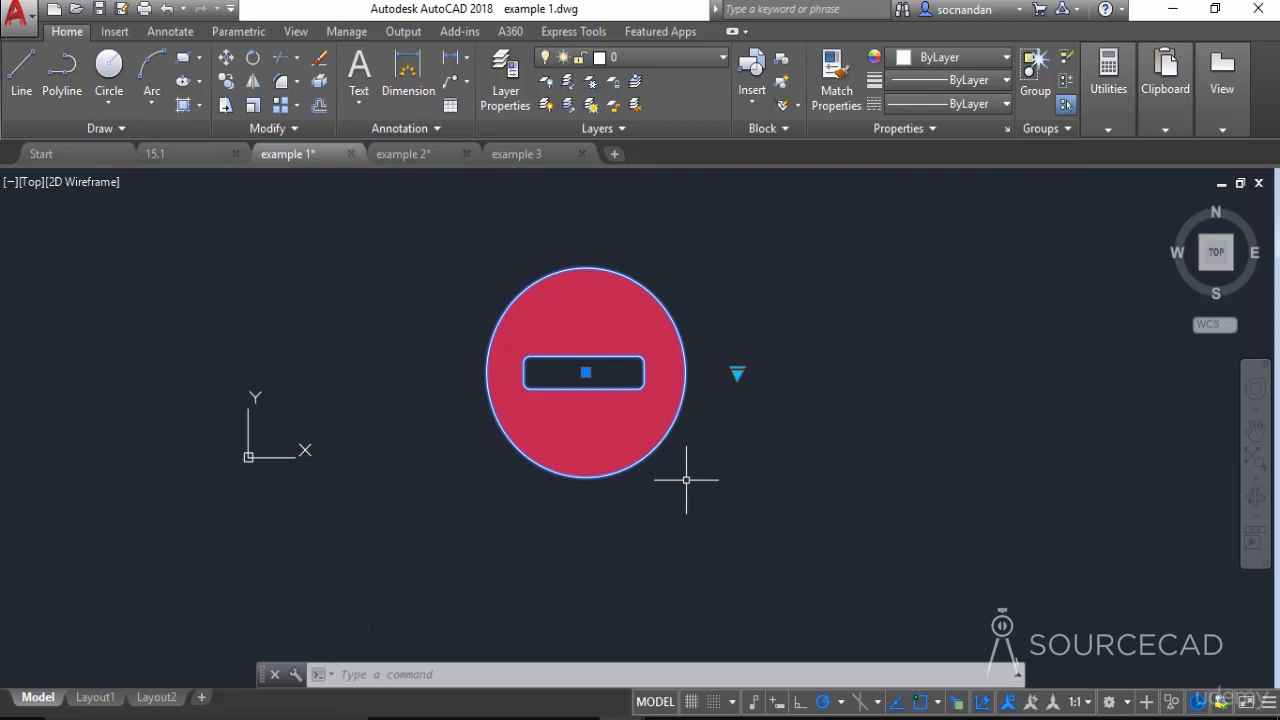
key("Escape")
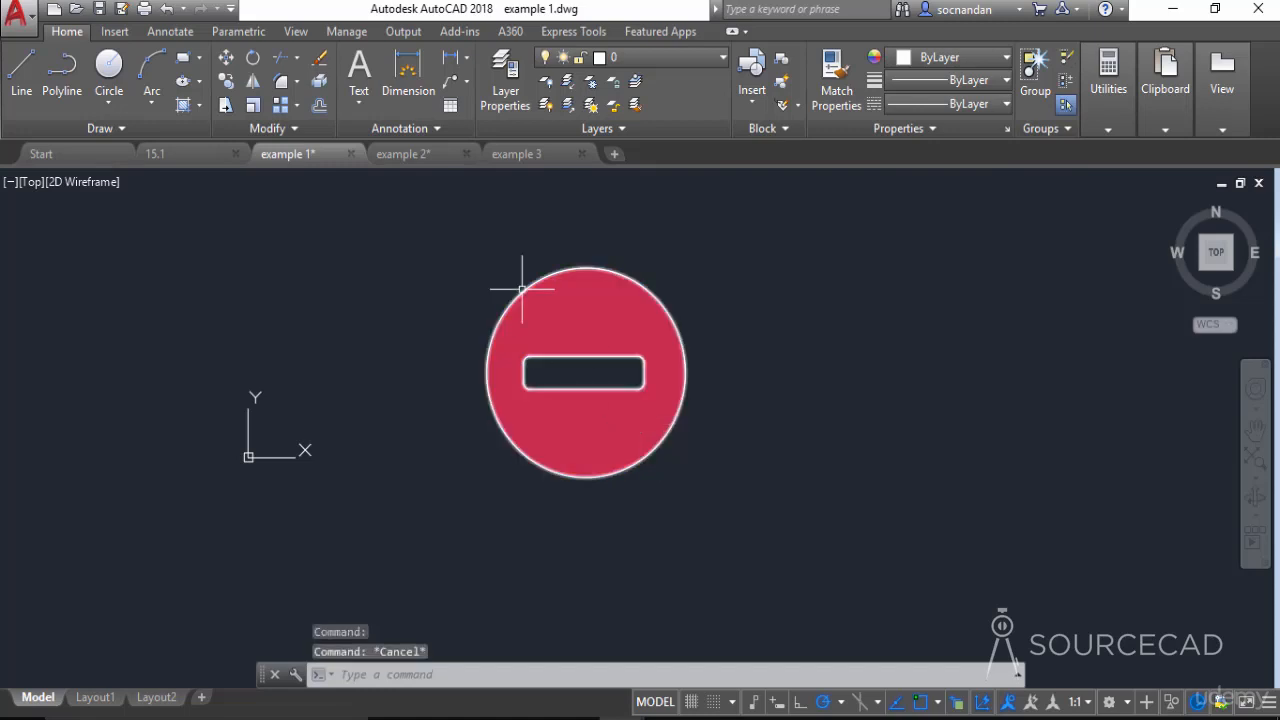
- In the example 2 drawing, stretch the sink block wider using its dynamic width control, and deselect it
left_click(439, 153)
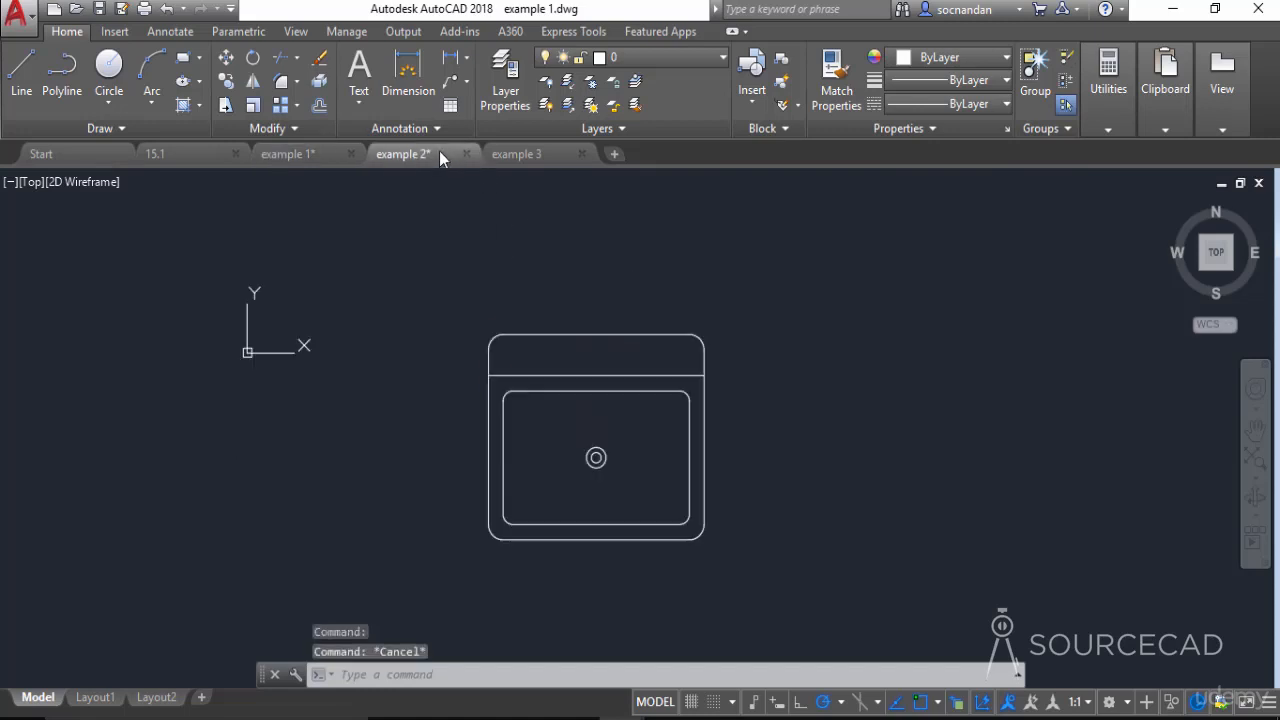
left_click(580, 374)
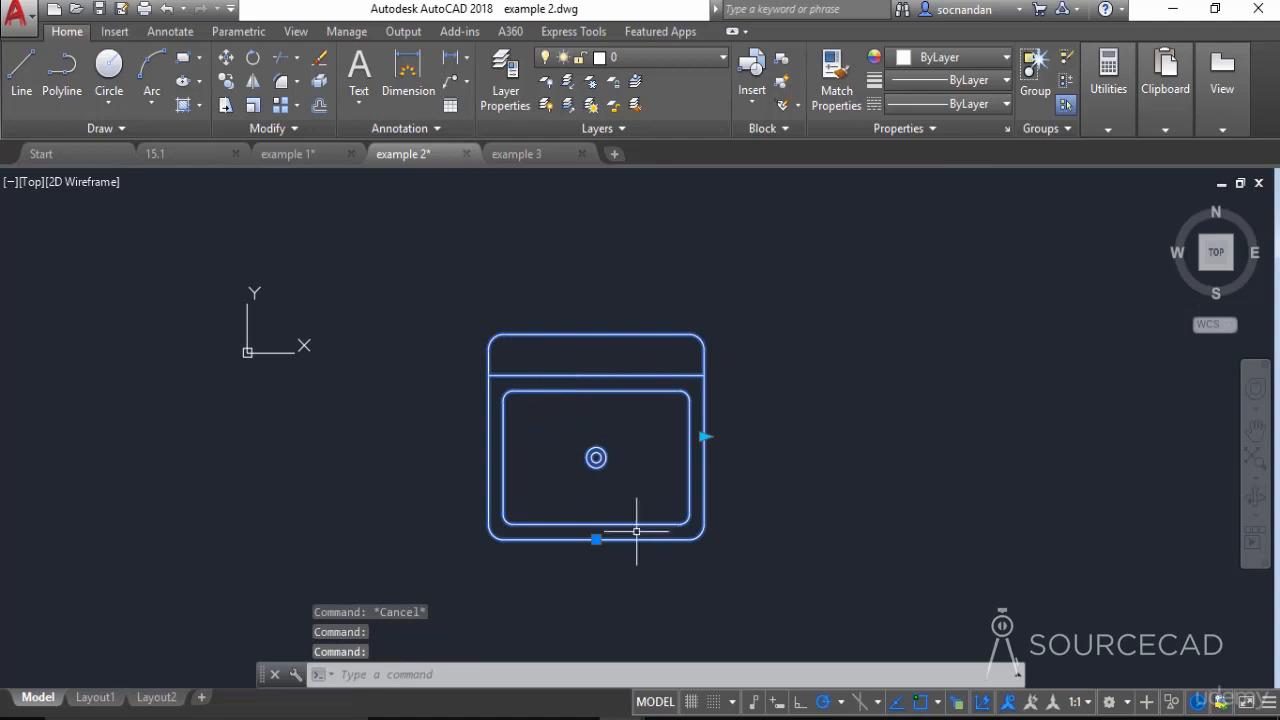
left_click(704, 436)
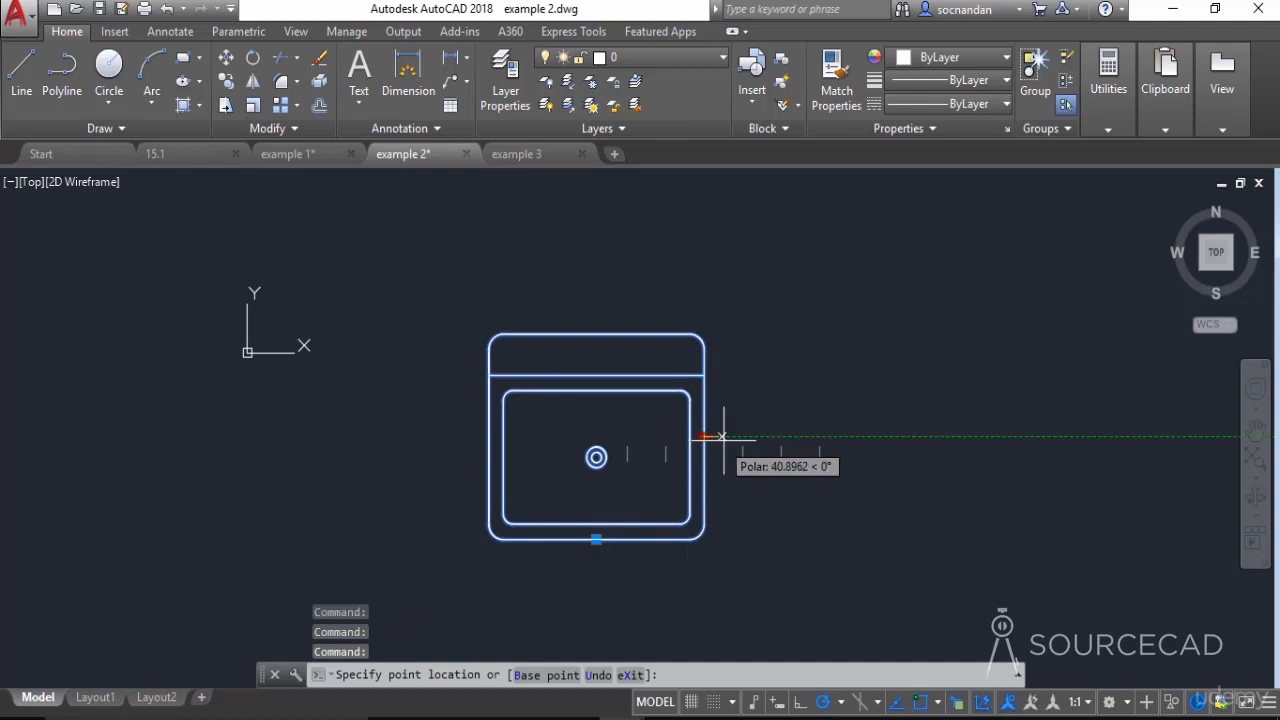
left_click(781, 437)
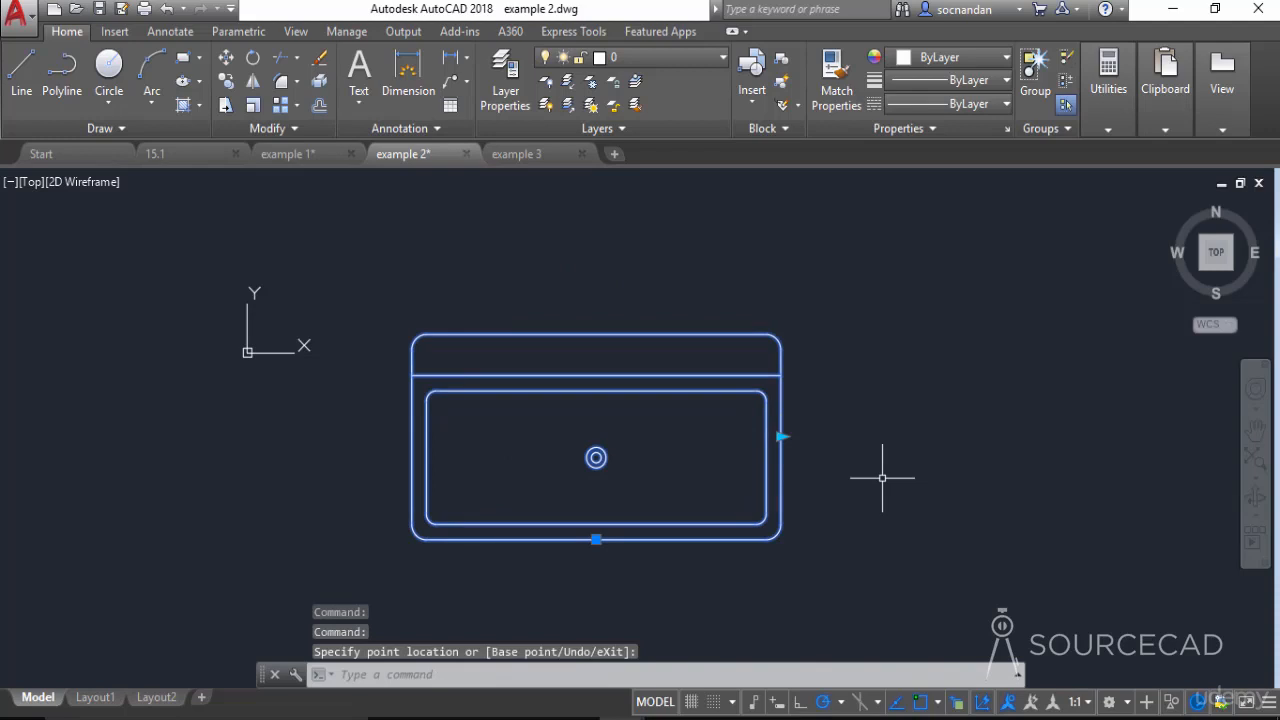
key("Escape")
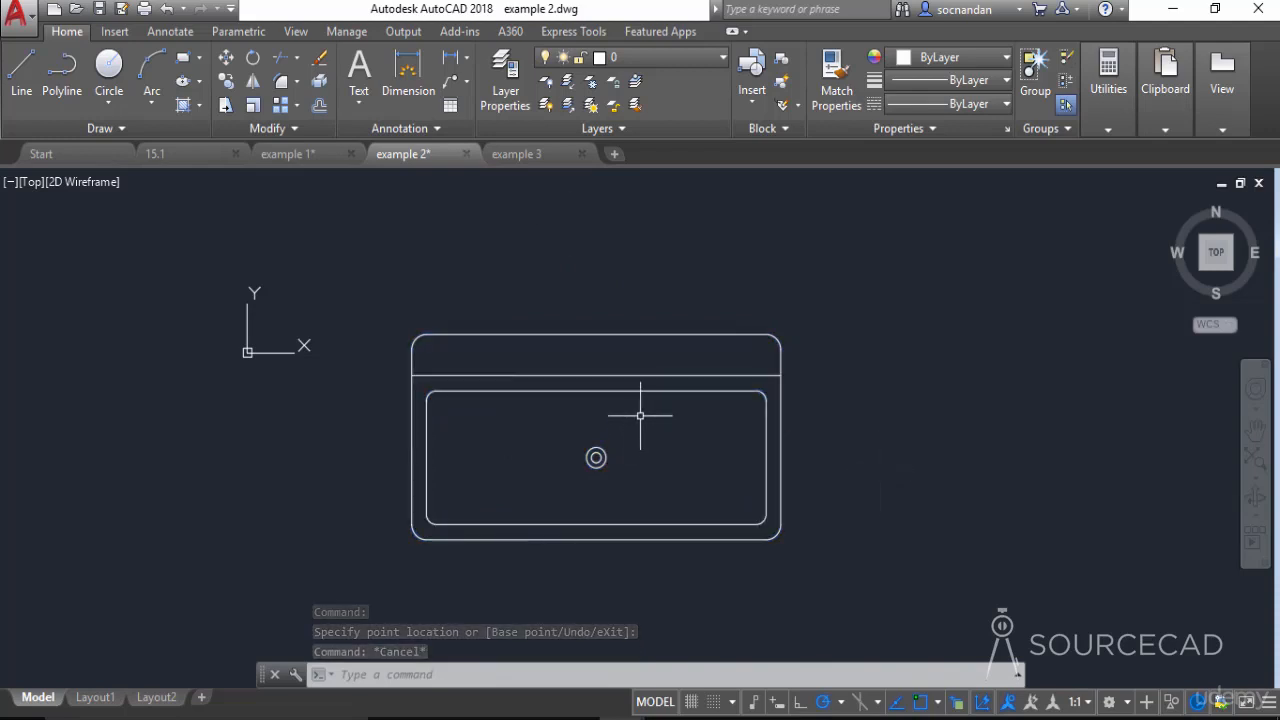
- In the example 3 drawing, set the sink block's Distance1 to 850 and then to 1600
left_click(542, 156)
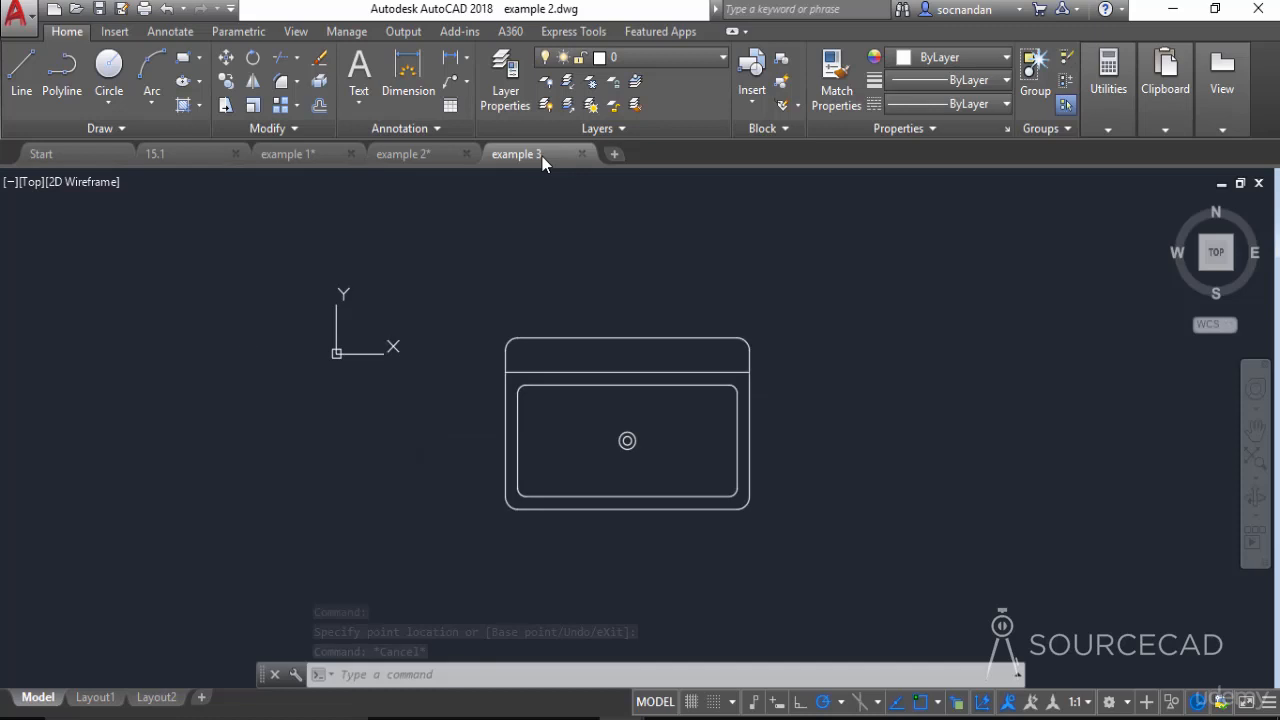
left_click(626, 372)
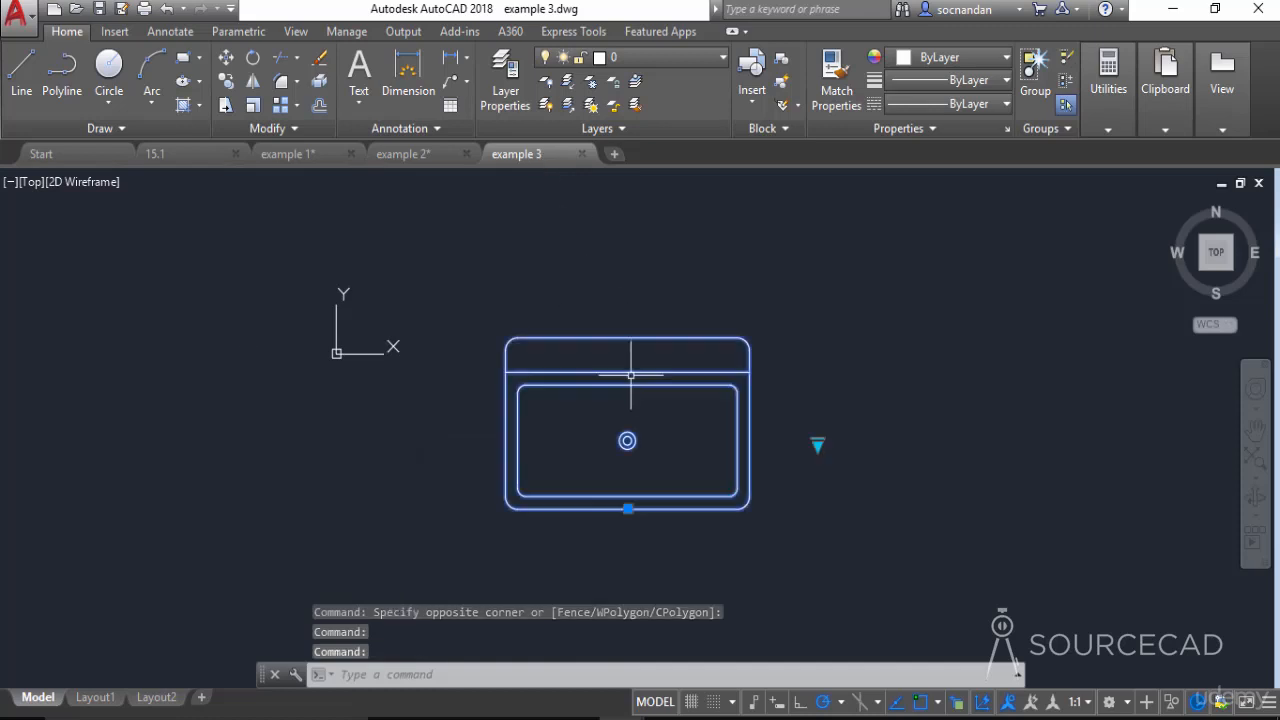
left_click(817, 444)
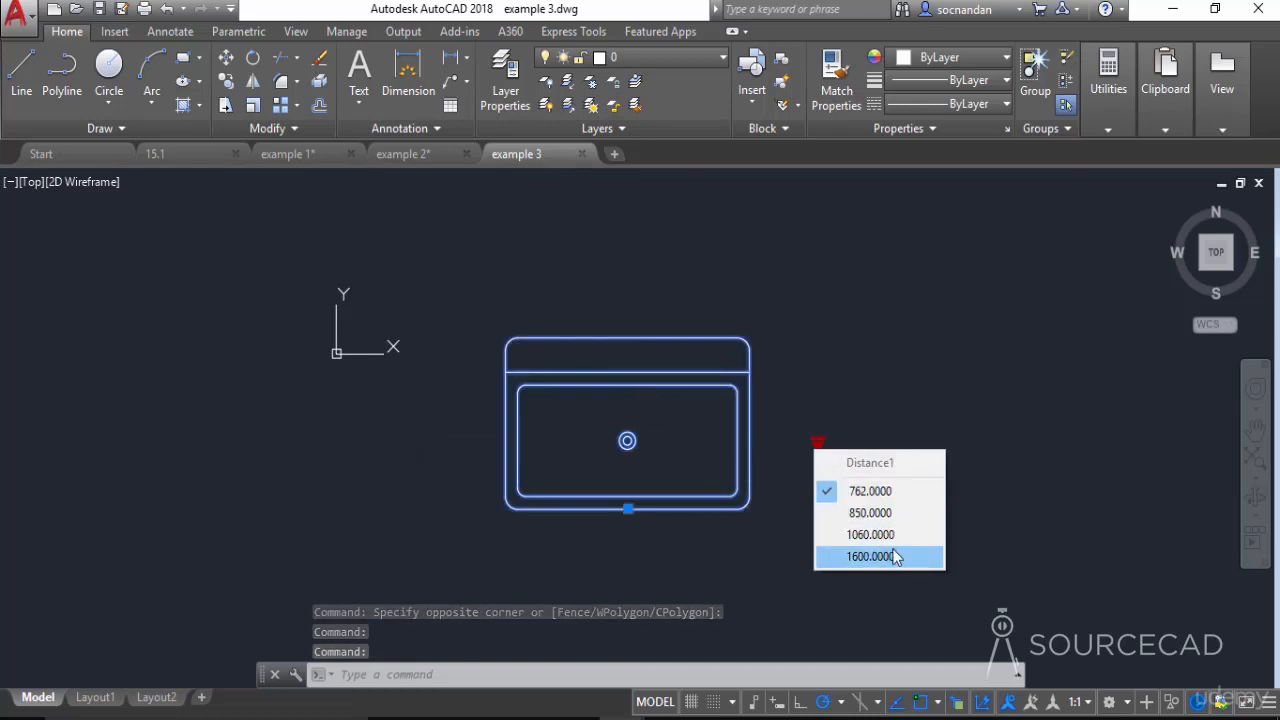
left_click(913, 513)
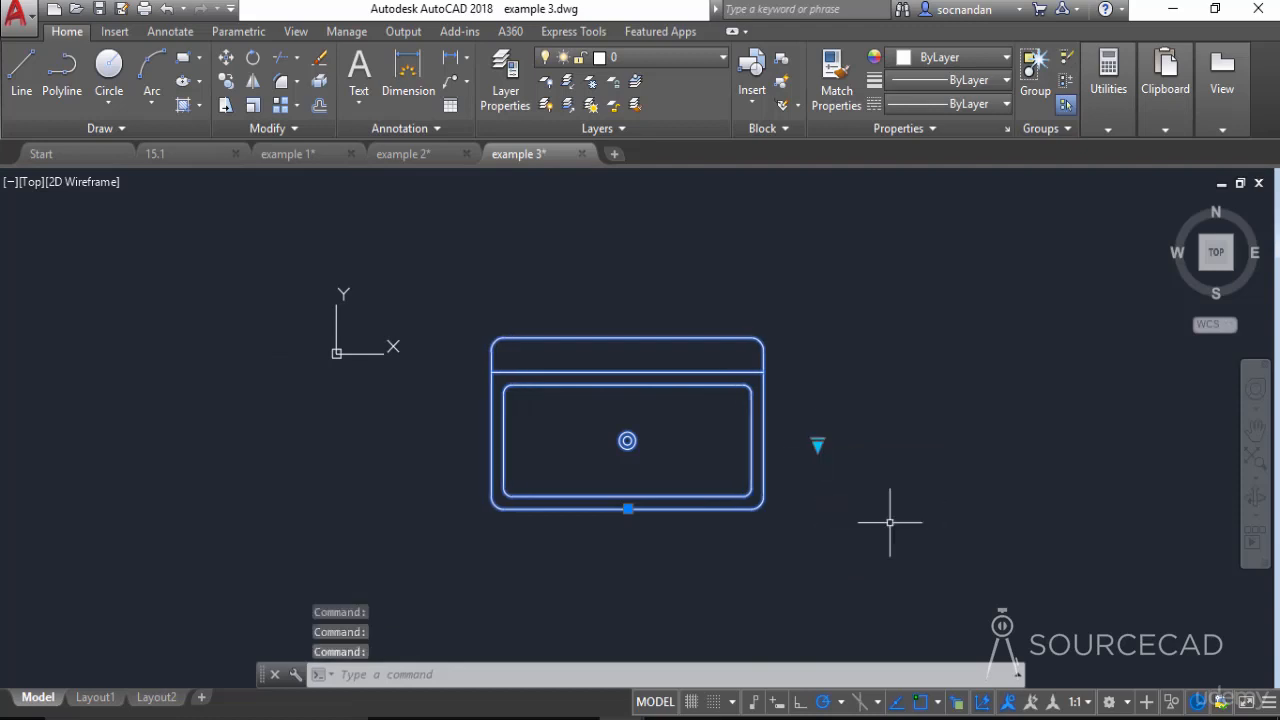
left_click(817, 443)
left_click(876, 553)
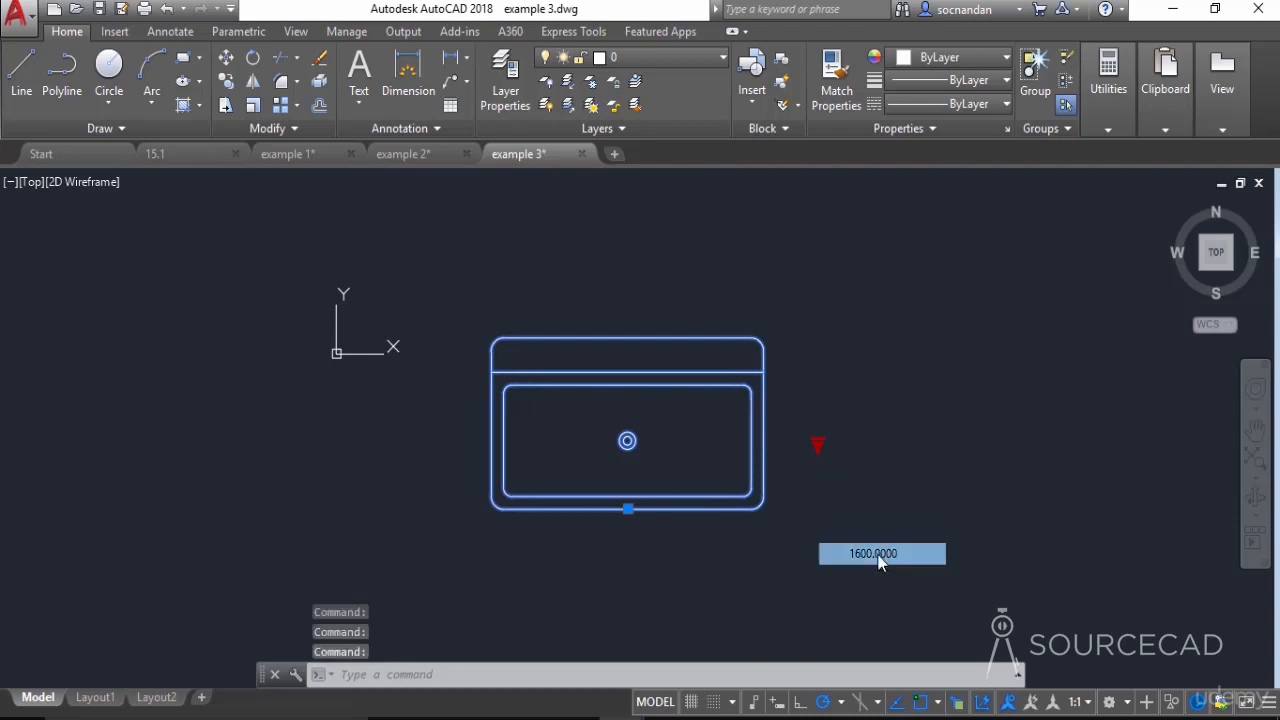
- Set the sink block's Distance1 to the preset 1060 and deselect the block
left_click(810, 447)
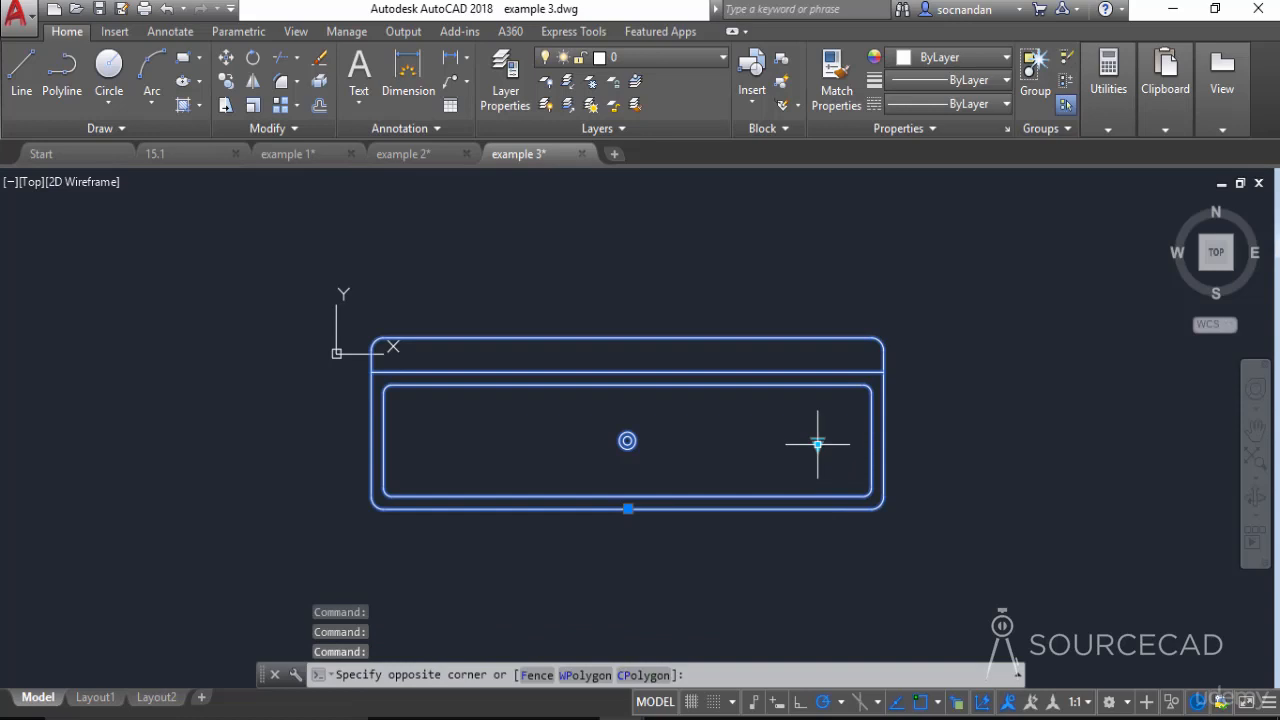
left_click(817, 445)
left_click(823, 445)
left_click(817, 444)
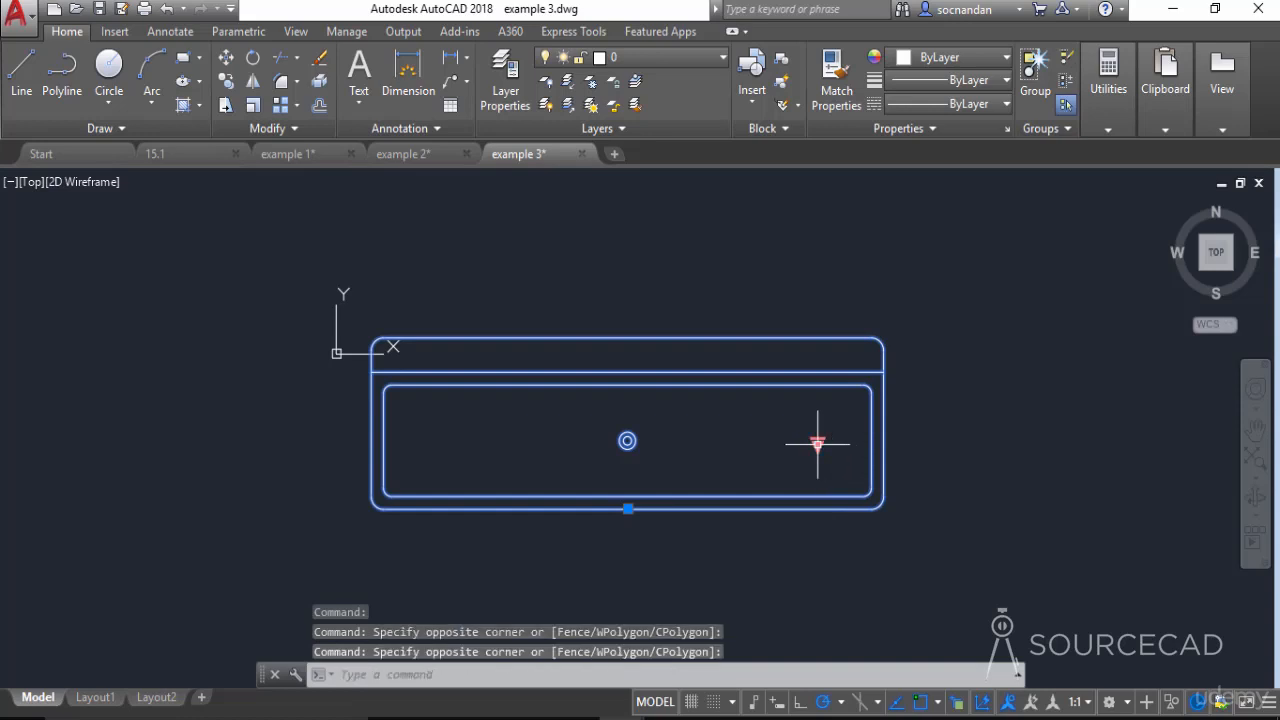
left_click(817, 443)
left_click(866, 529)
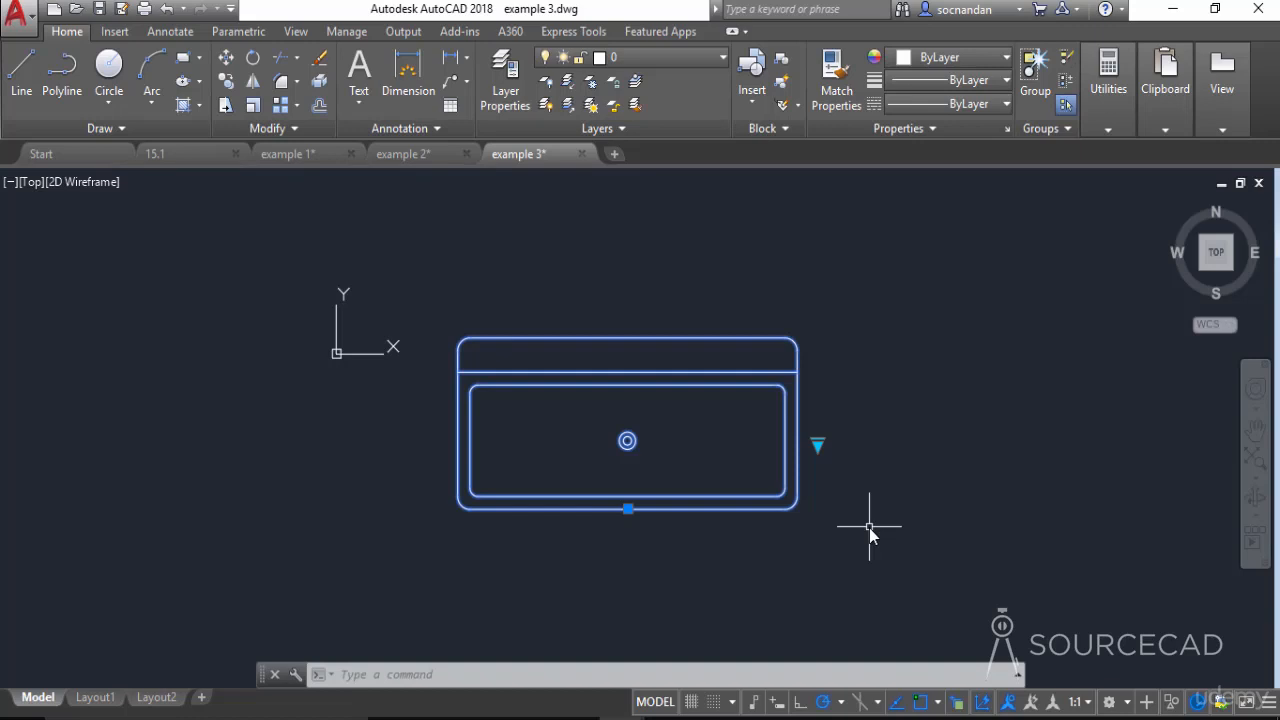
key("Escape")
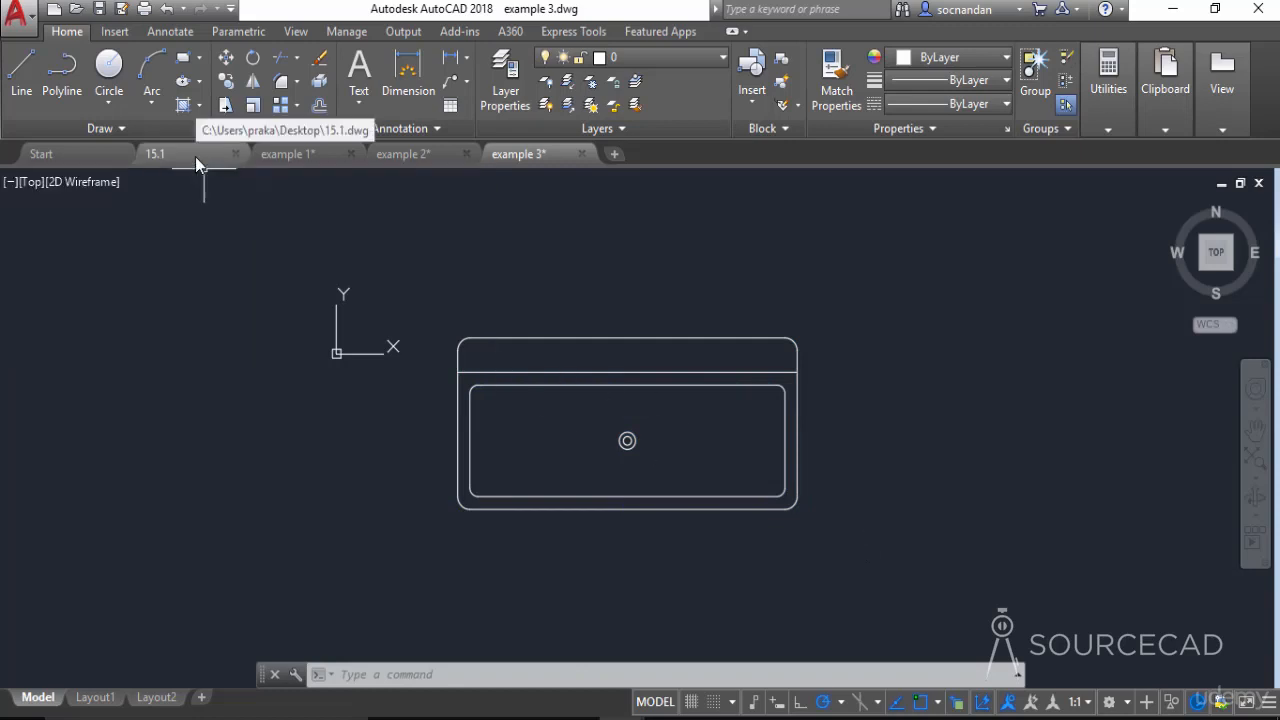
- In the 15.1 drawing, start a block definition named Sofa with its base point at the lower-left corner of the seat
left_click(155, 153)
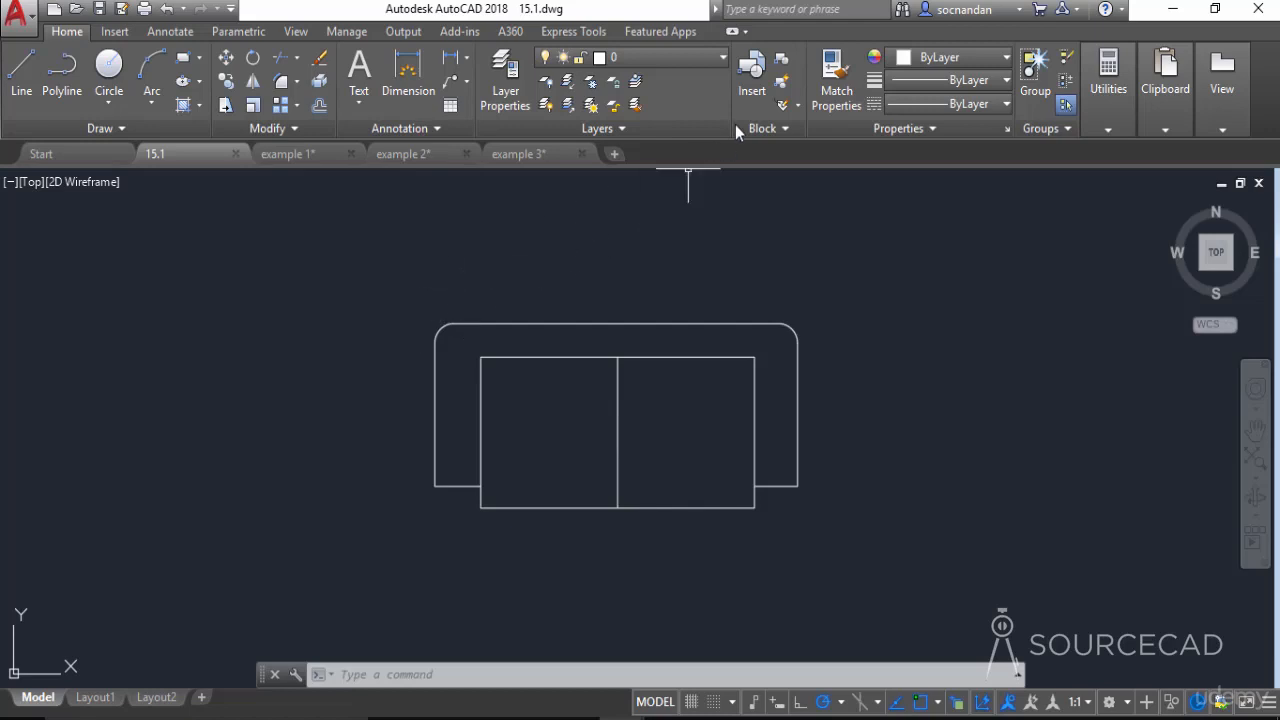
left_click(786, 62)
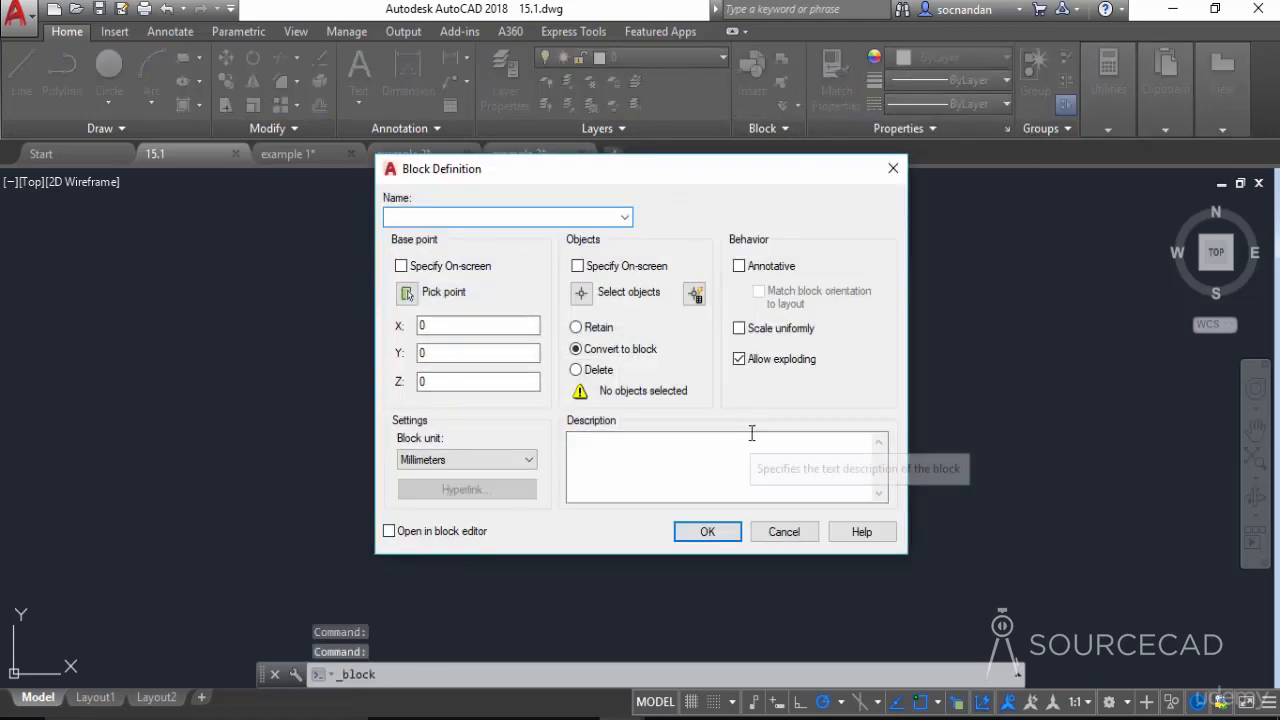
type("S")
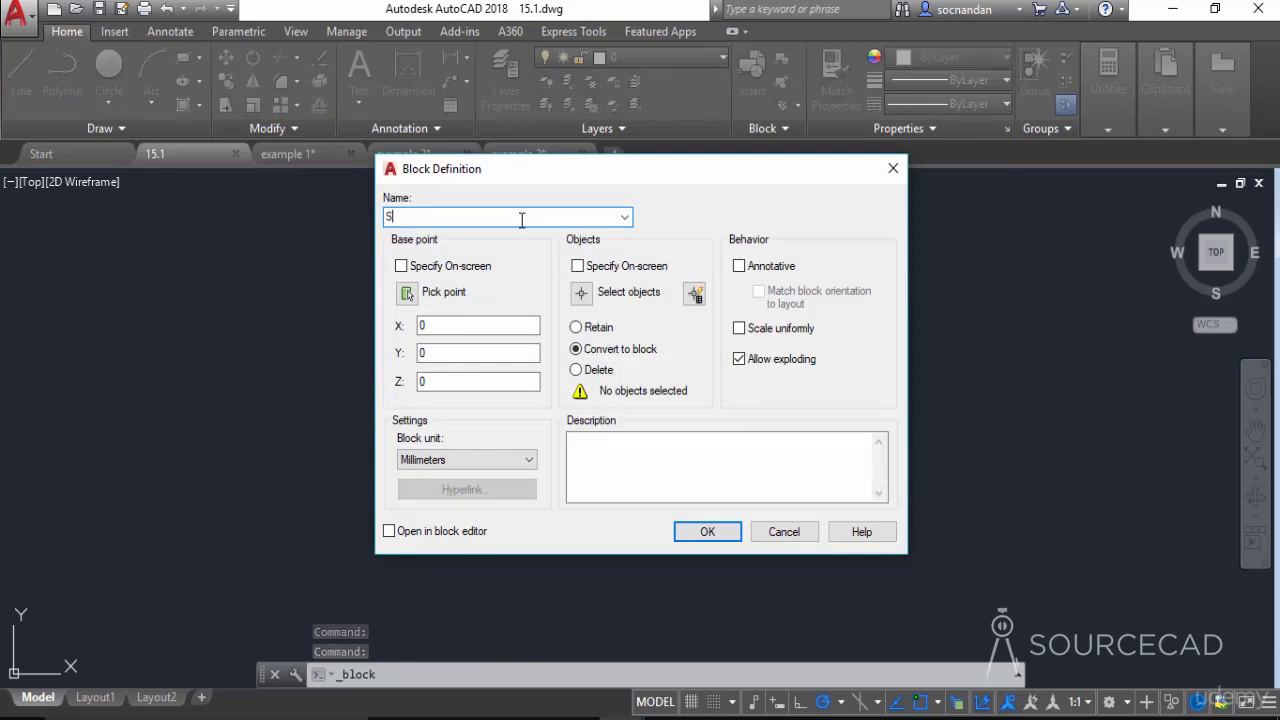
type("ofa")
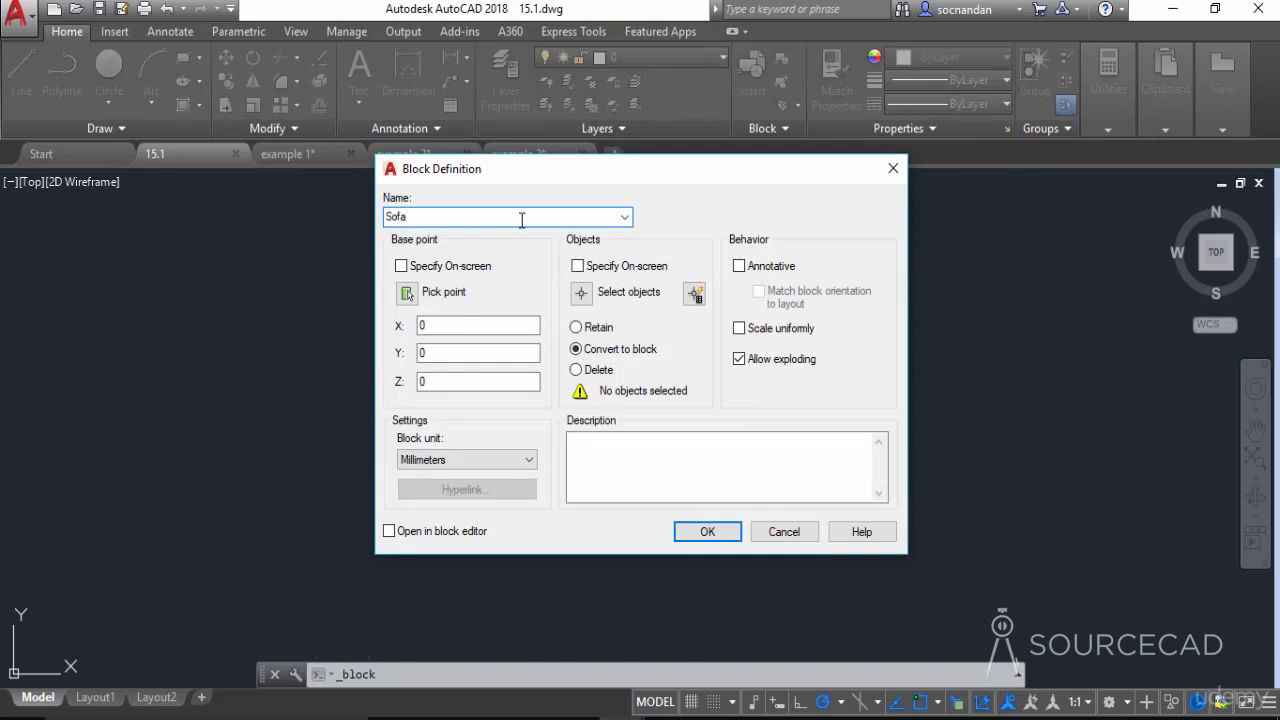
left_click(407, 293)
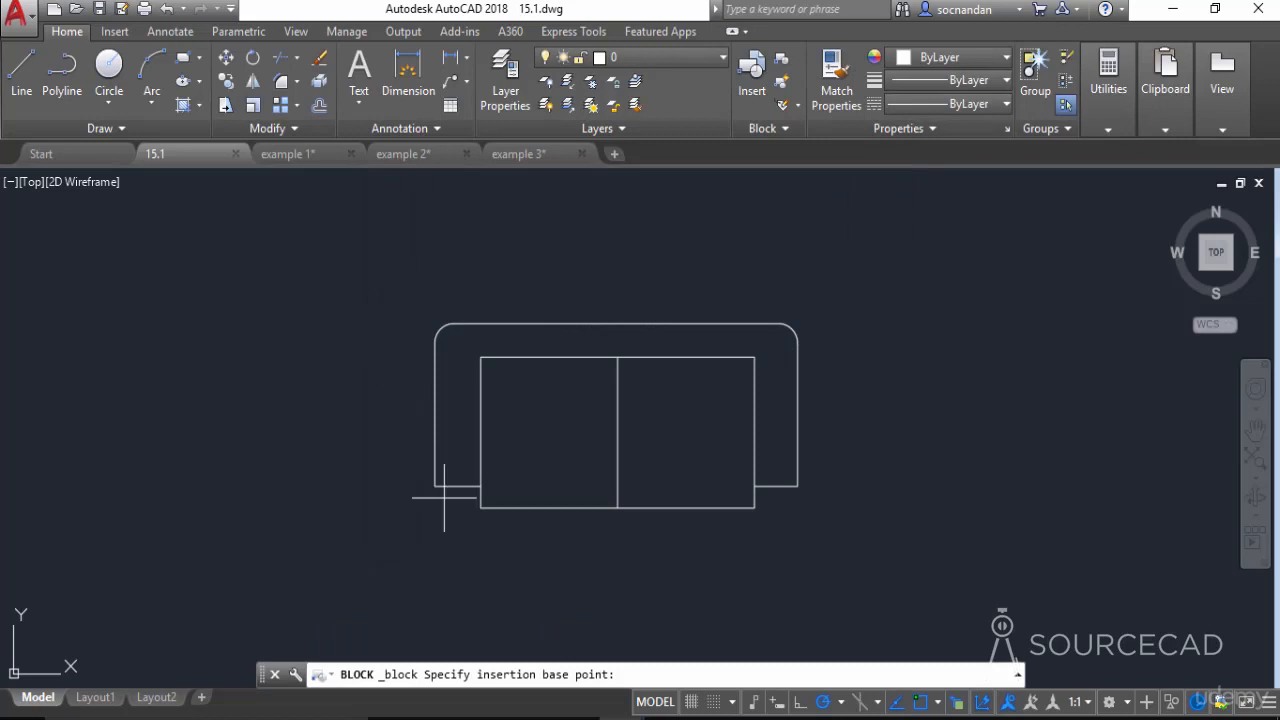
left_click(481, 508)
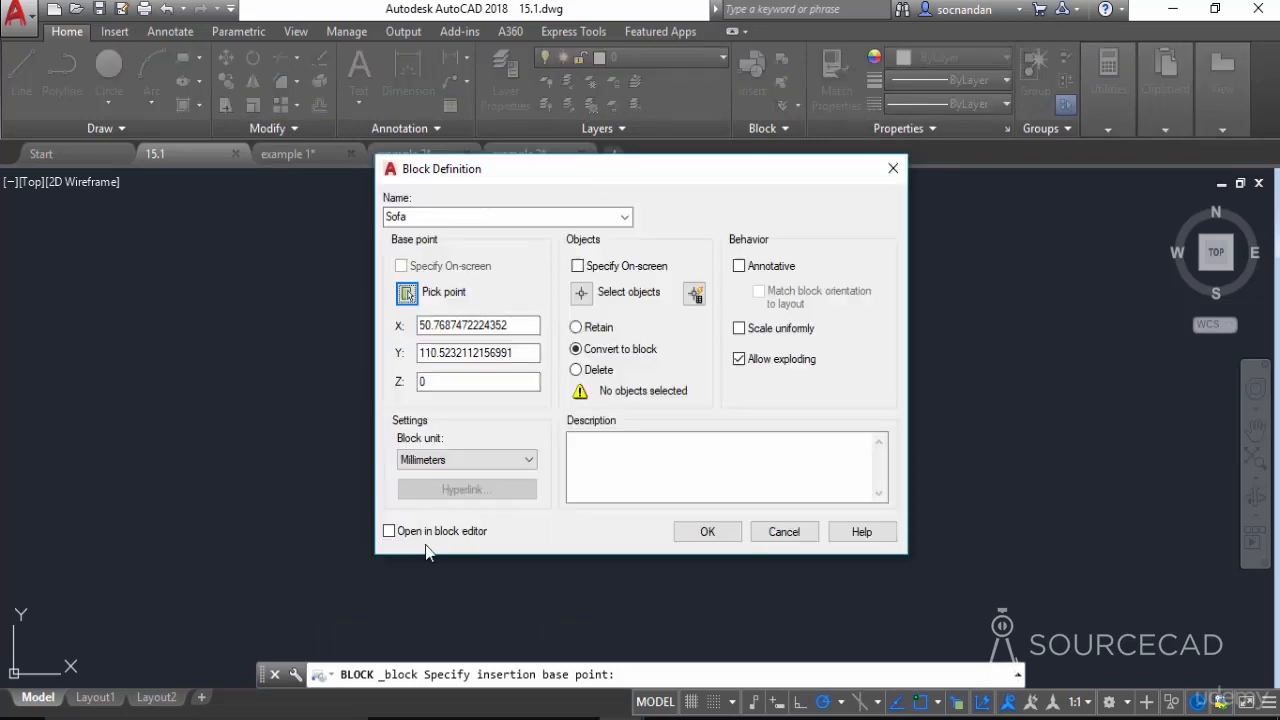
- Select all the sofa geometry, convert it to the block and have the new definition open in the Block Editor
left_click(576, 349)
left_click(581, 292)
left_click(840, 575)
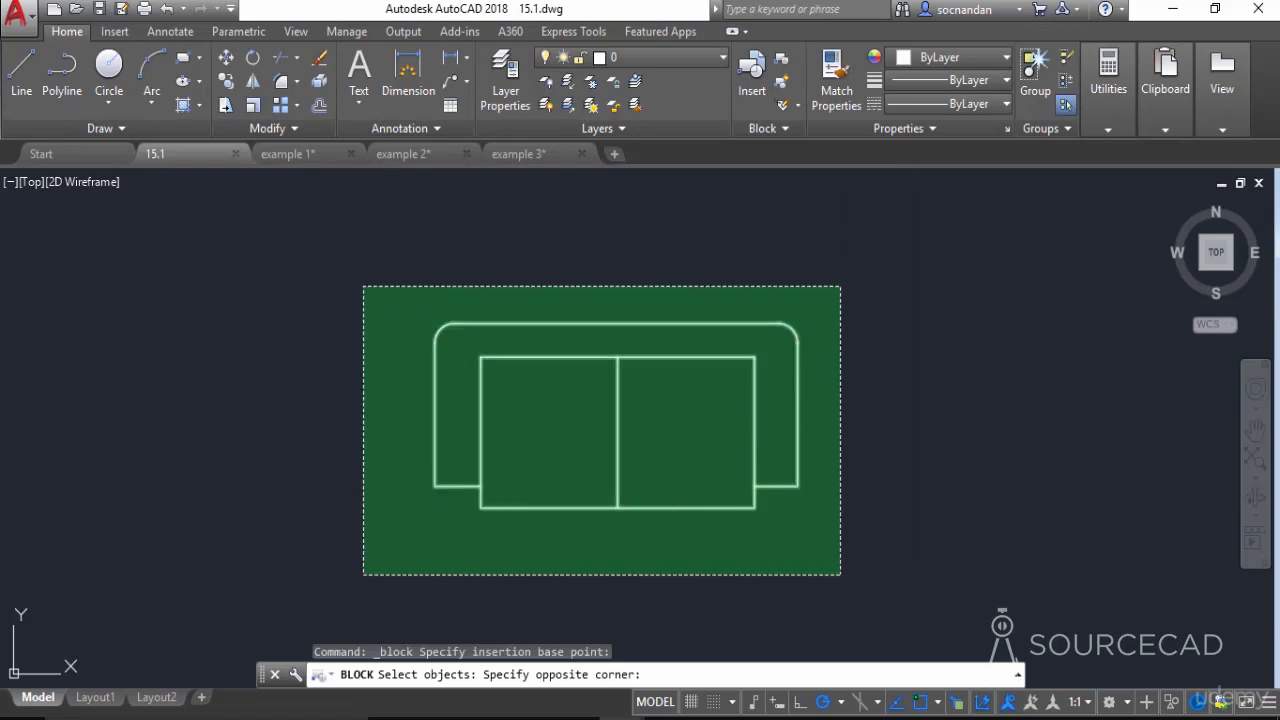
left_click(360, 268)
key("Return")
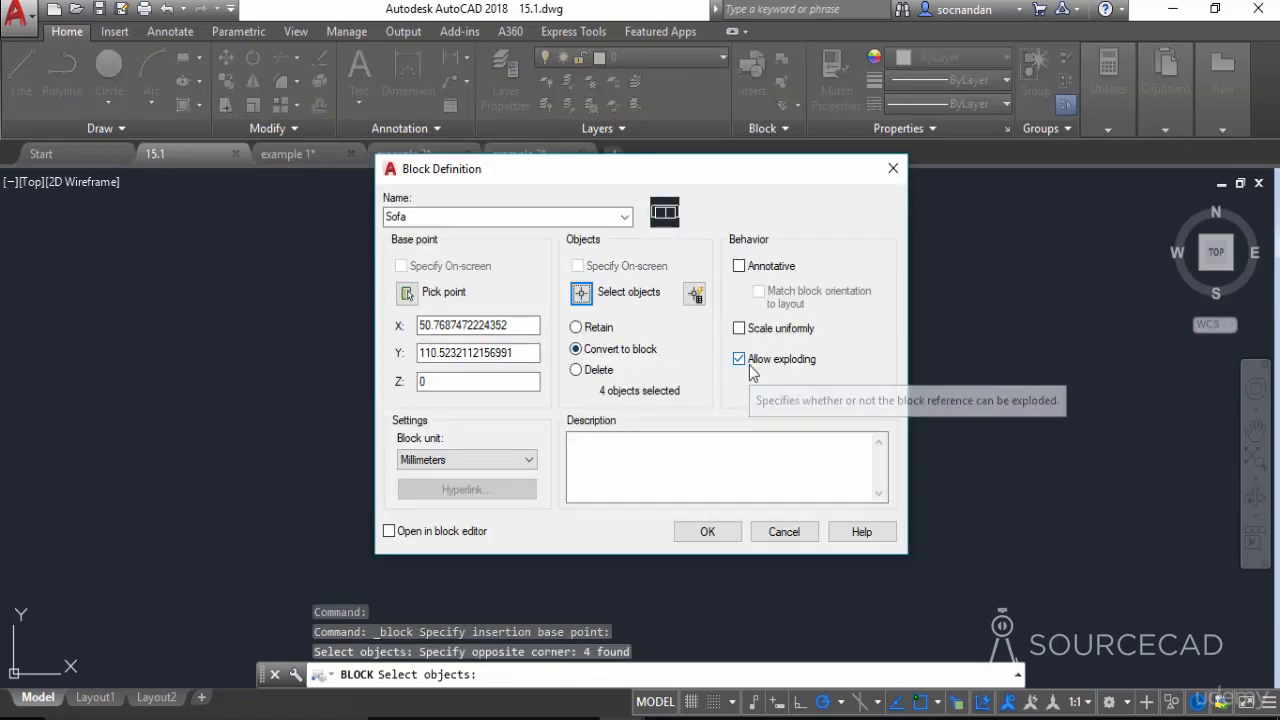
left_click(391, 534)
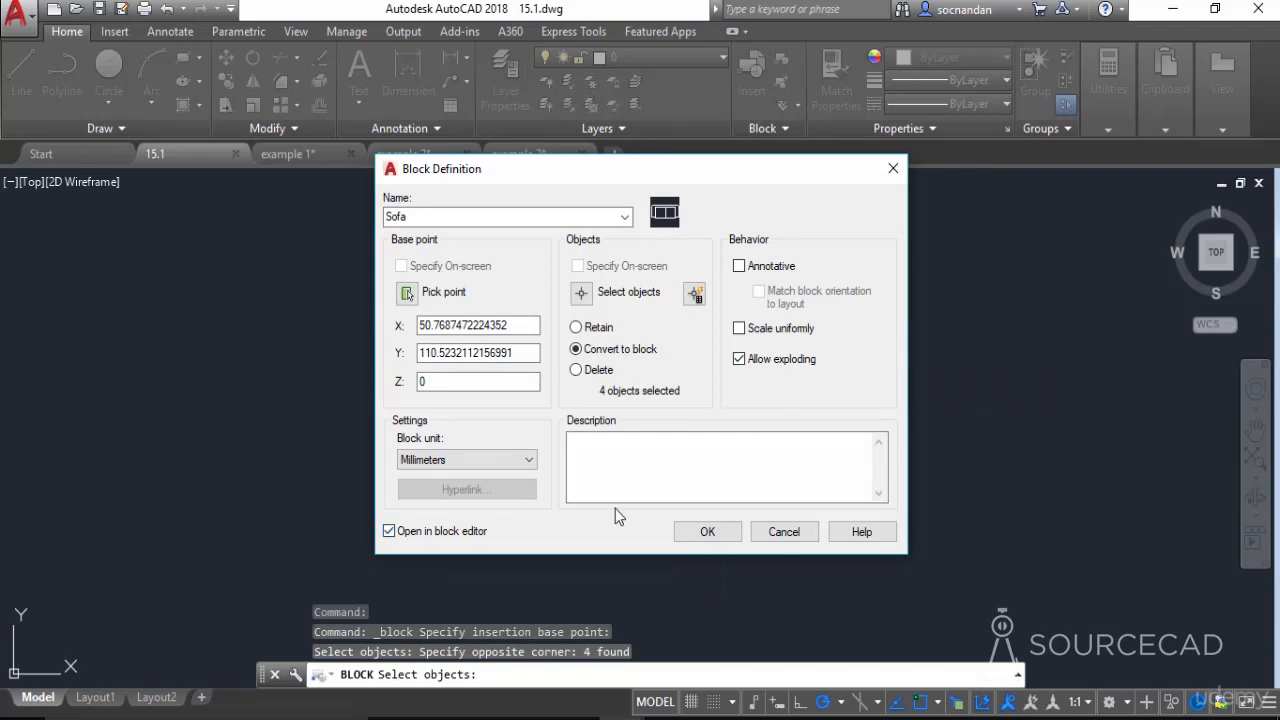
left_click(689, 533)
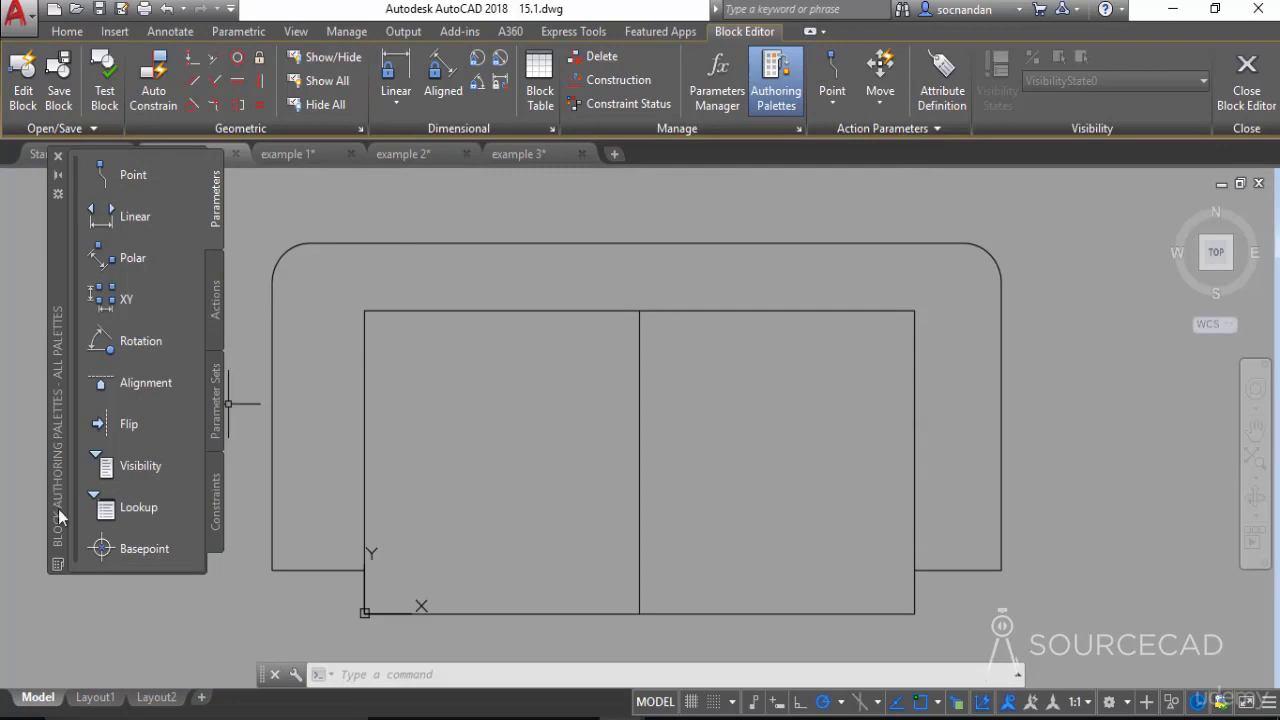
- Examine the block authoring actions, parameter sets, constraints and parameters, and close and reopen the authoring palettes
left_click(217, 303)
left_click(213, 410)
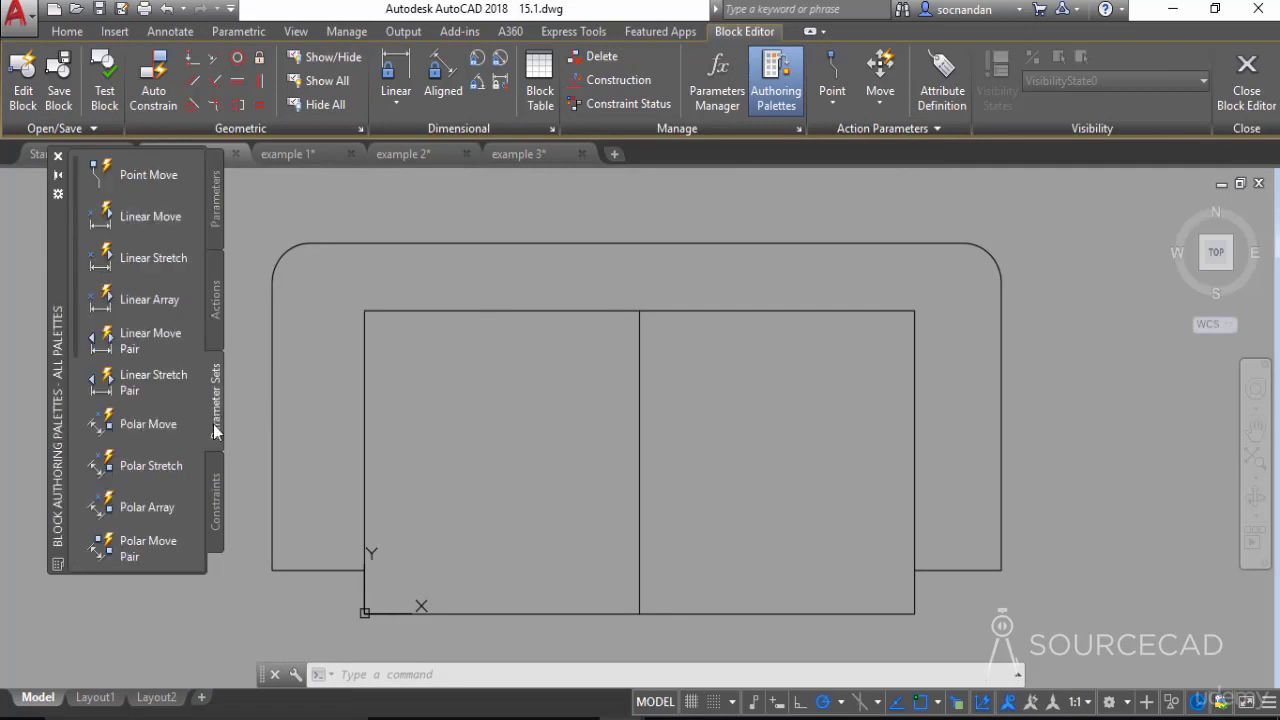
left_click(213, 485)
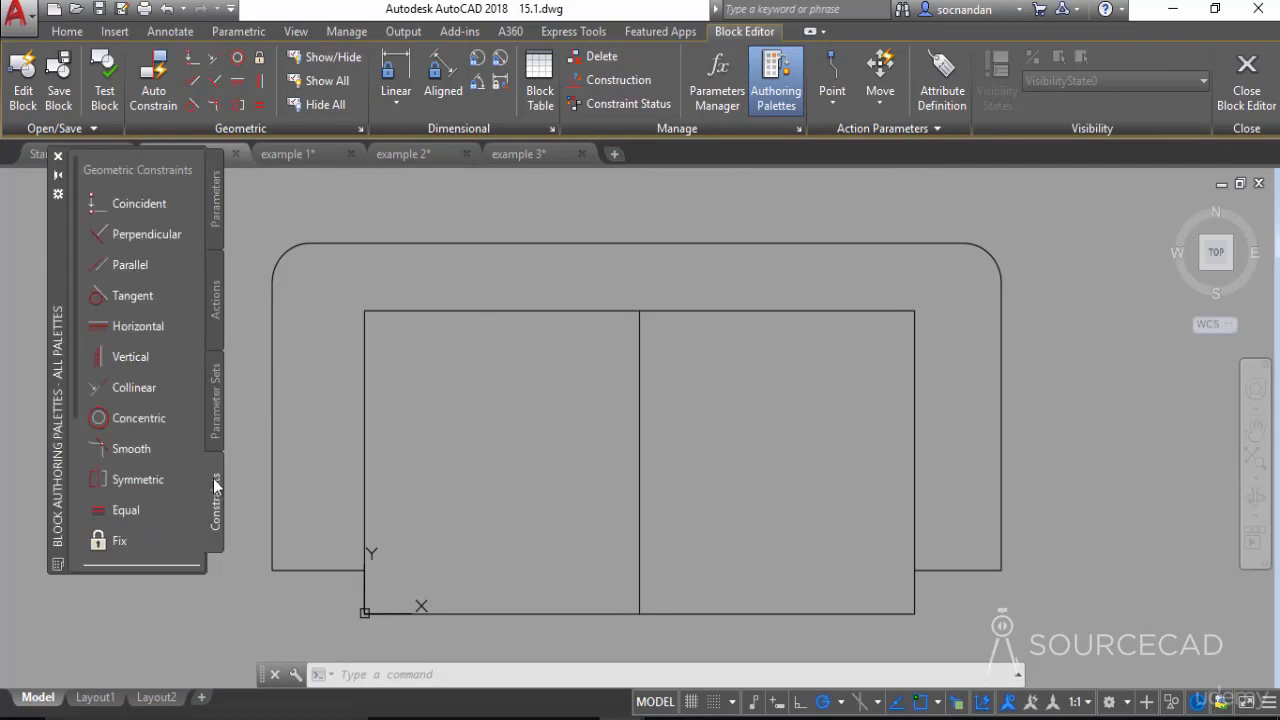
left_click(217, 192)
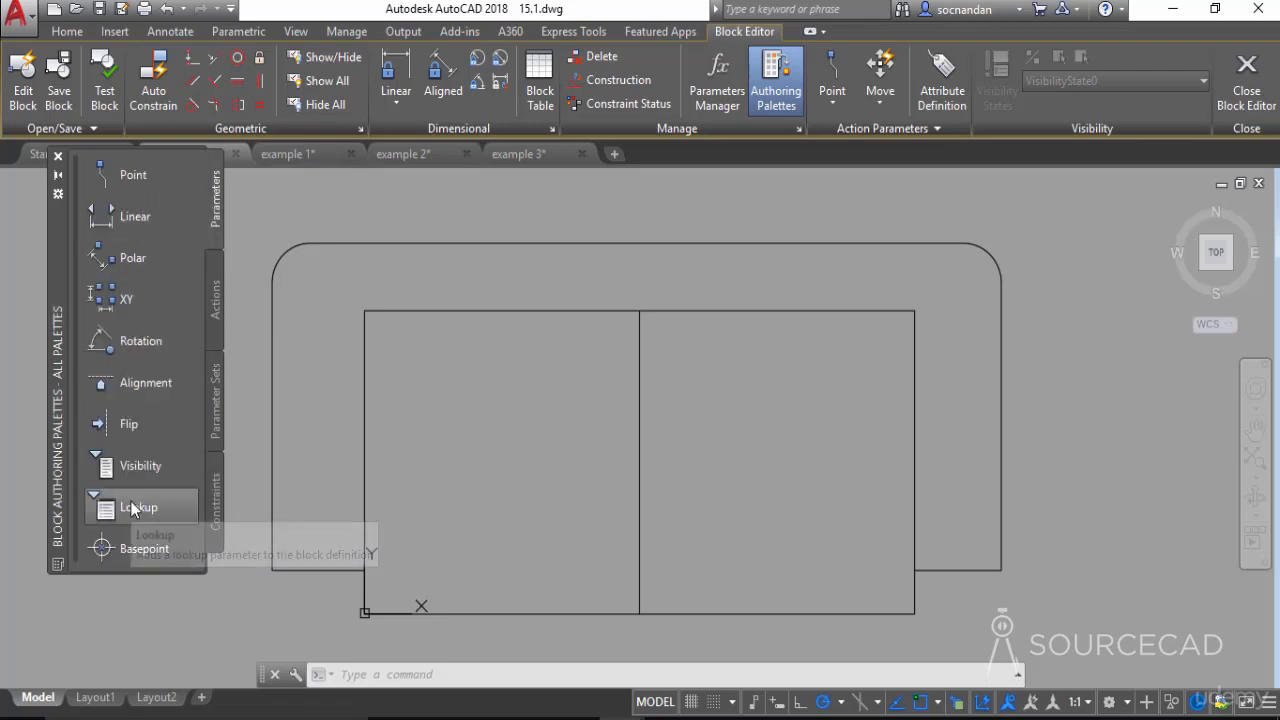
left_click(217, 300)
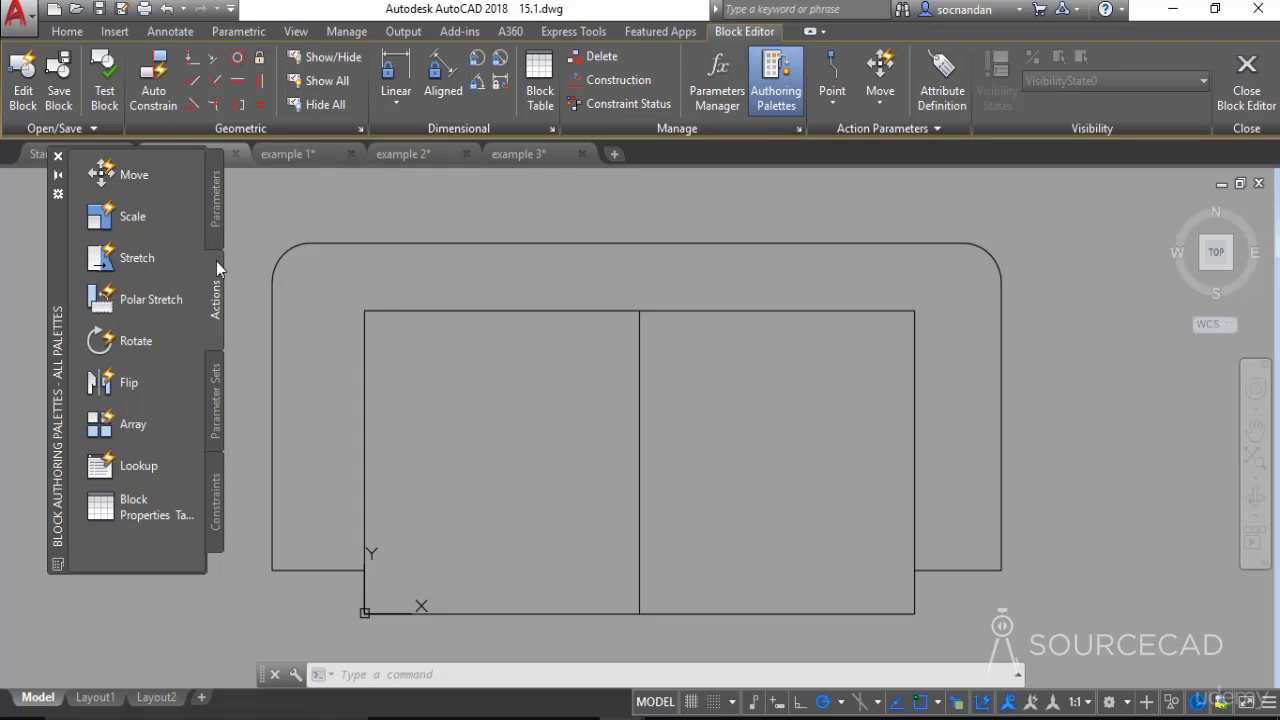
left_click(212, 382)
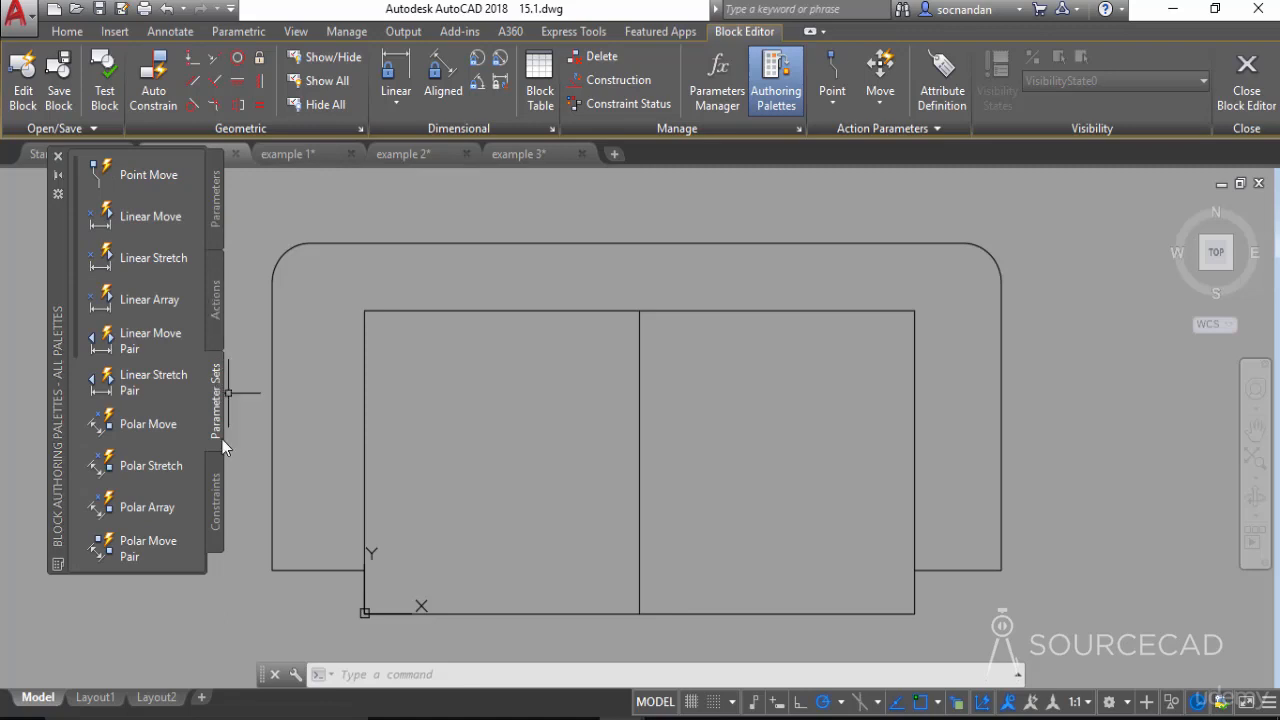
left_click(219, 496)
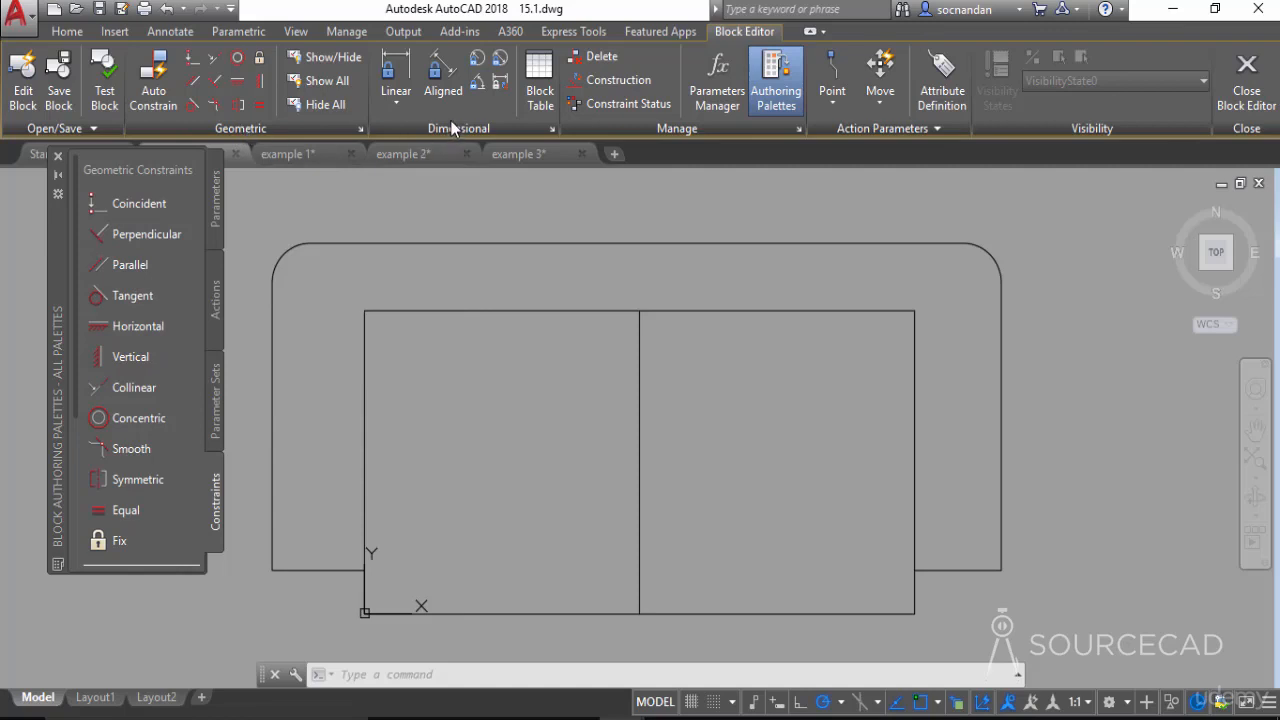
left_click(216, 199)
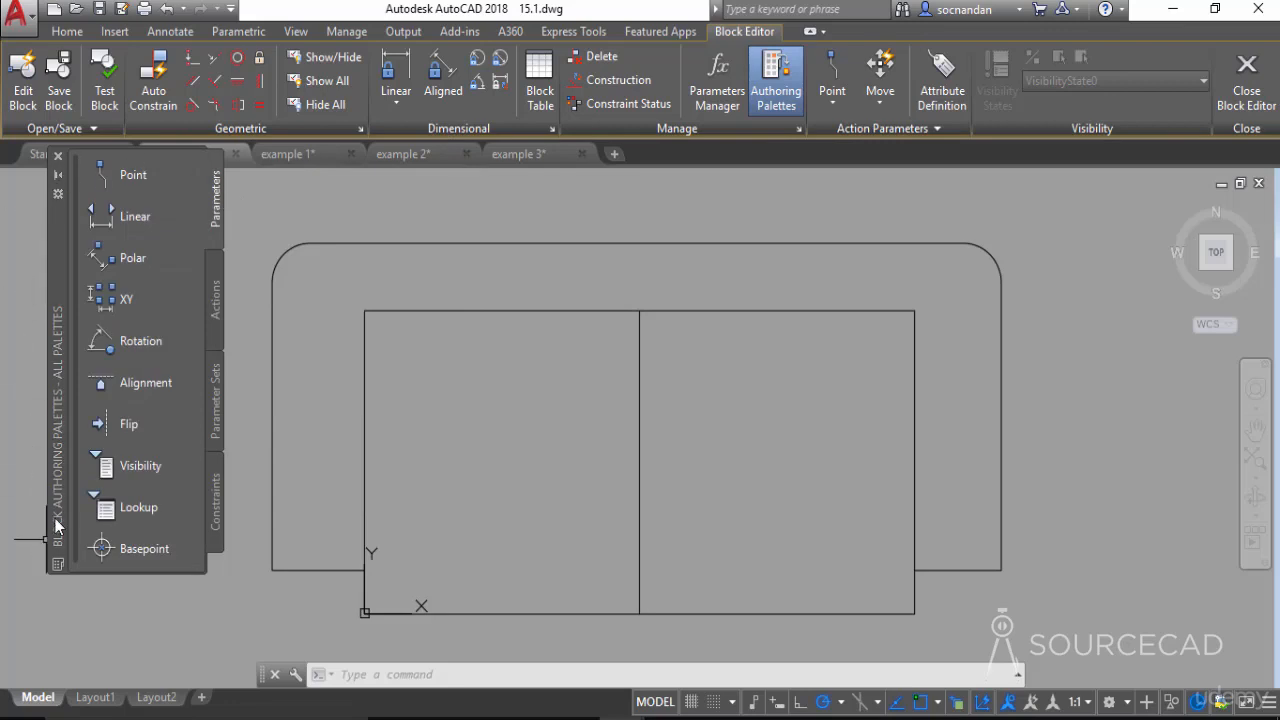
left_click(58, 157)
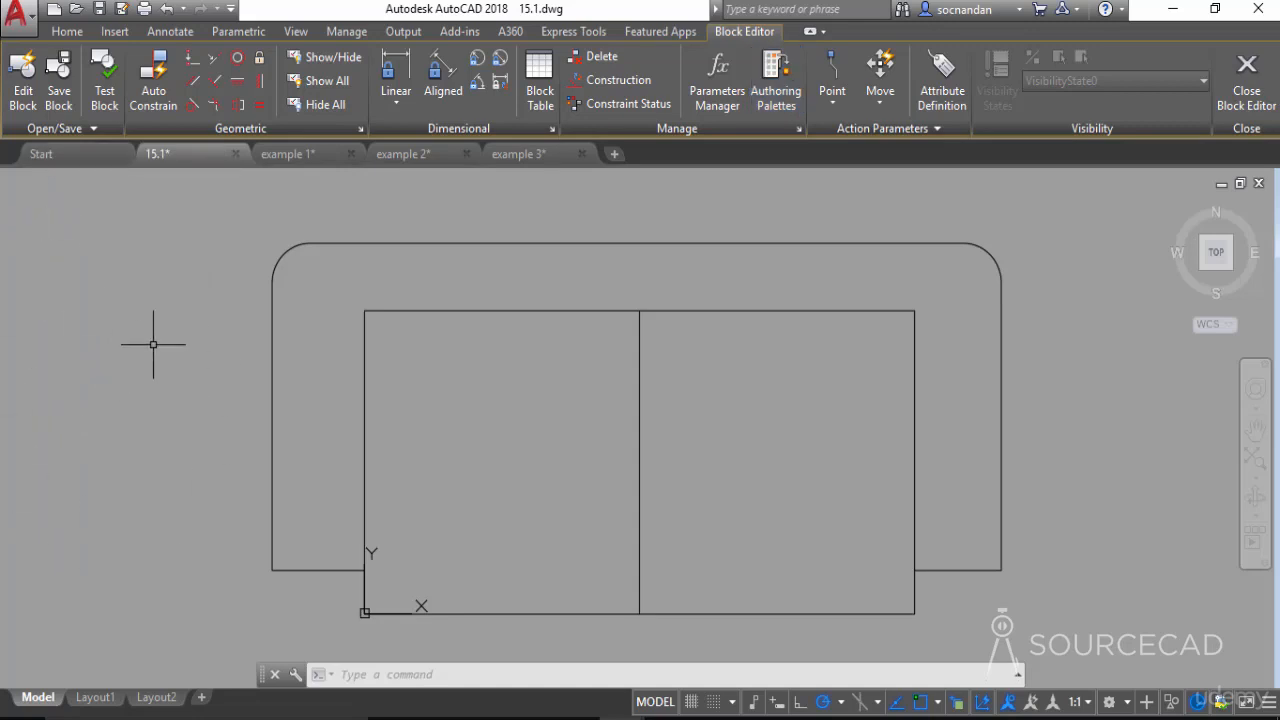
left_click(781, 83)
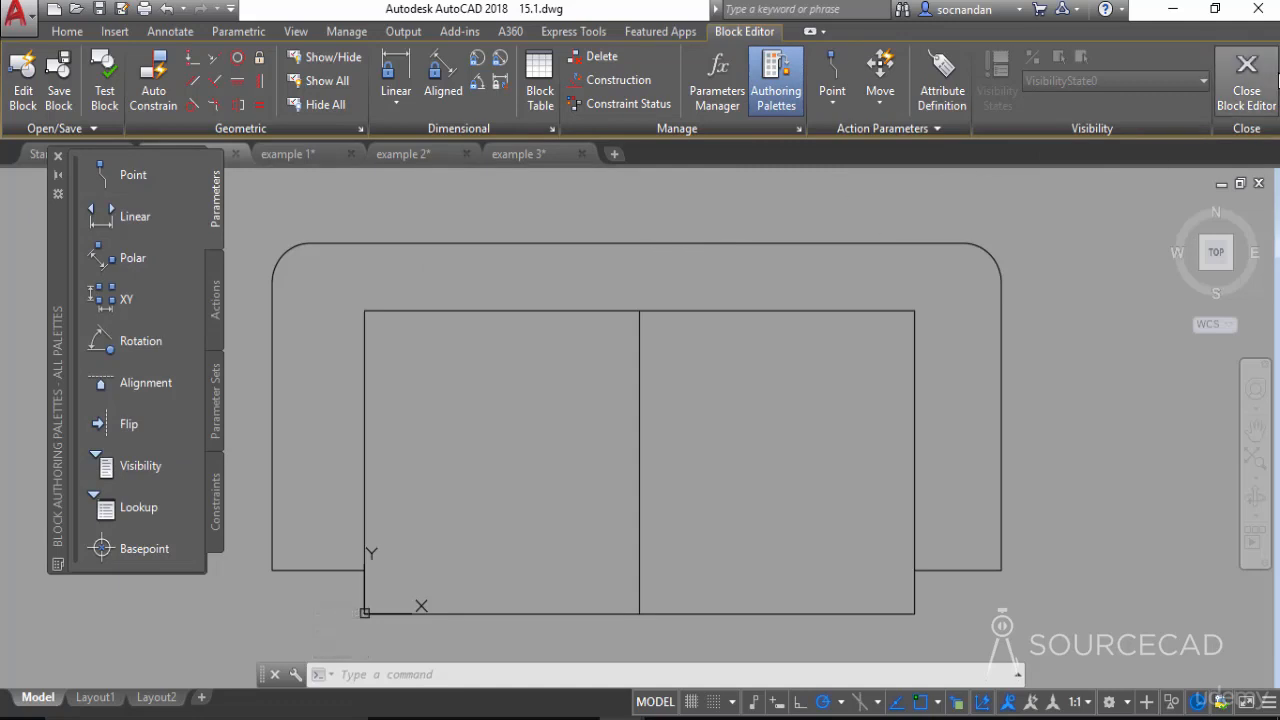
- Close the Block Editor, select the sofa block in the drawing to check it, and deselect it
left_click(1246, 83)
left_click(744, 324)
key("Escape")
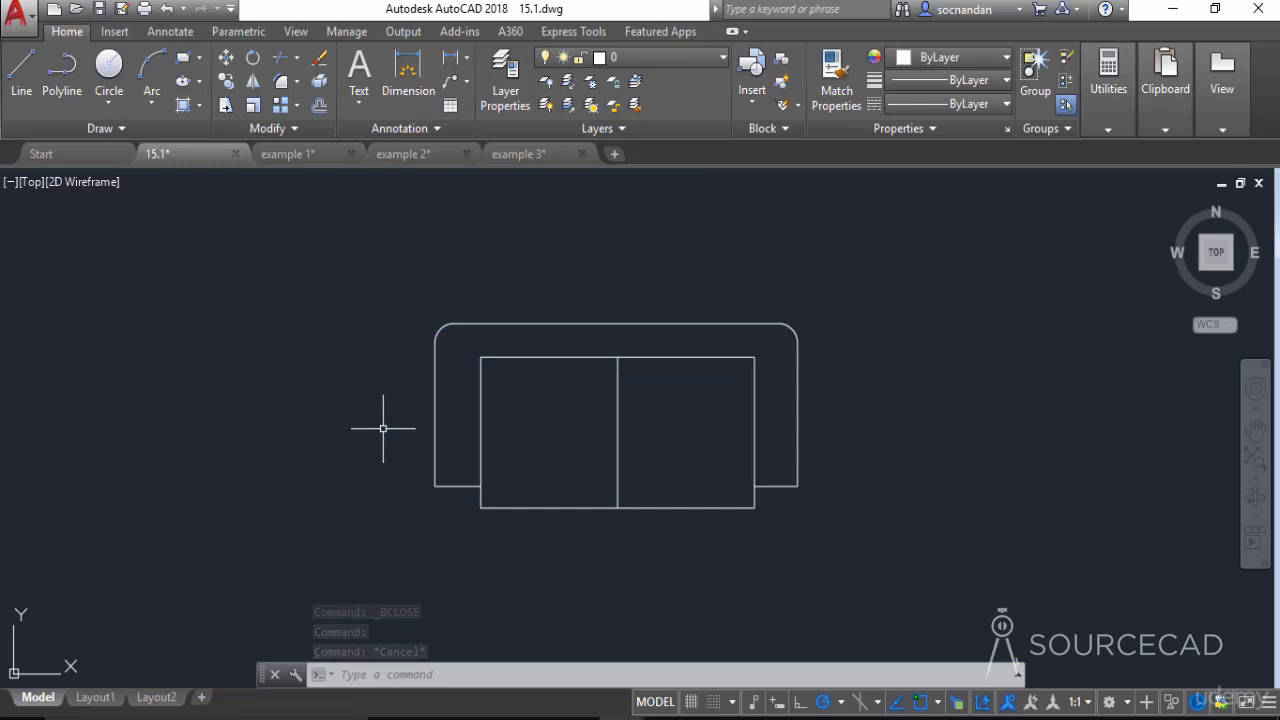